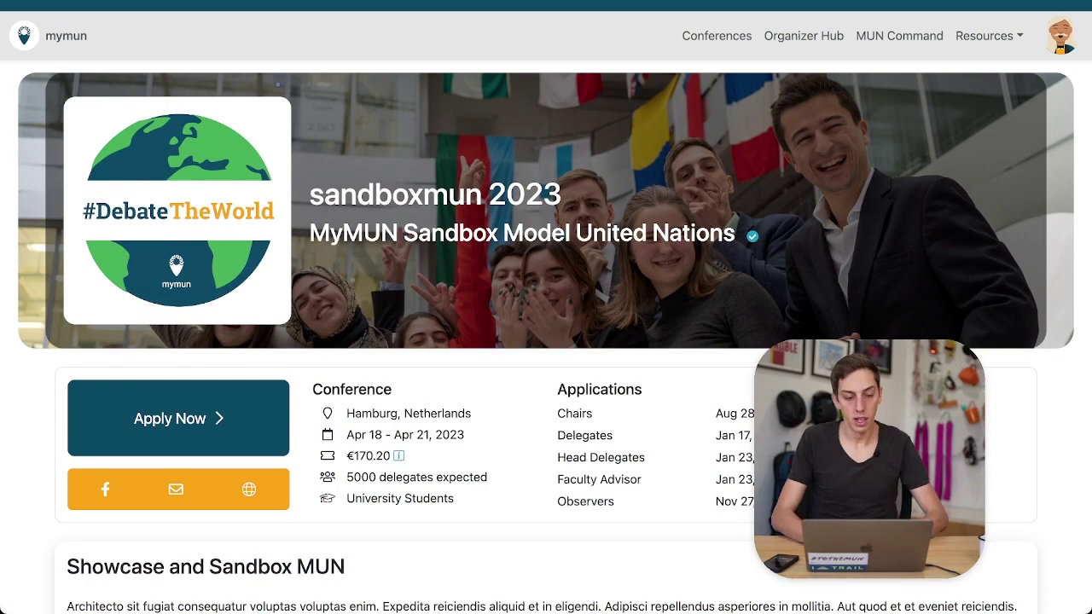
- Begin applying to sandboxmun 2023 and pick the Delegate role
scroll(752, 510, down, 3)
scroll(751, 464, up, 3)
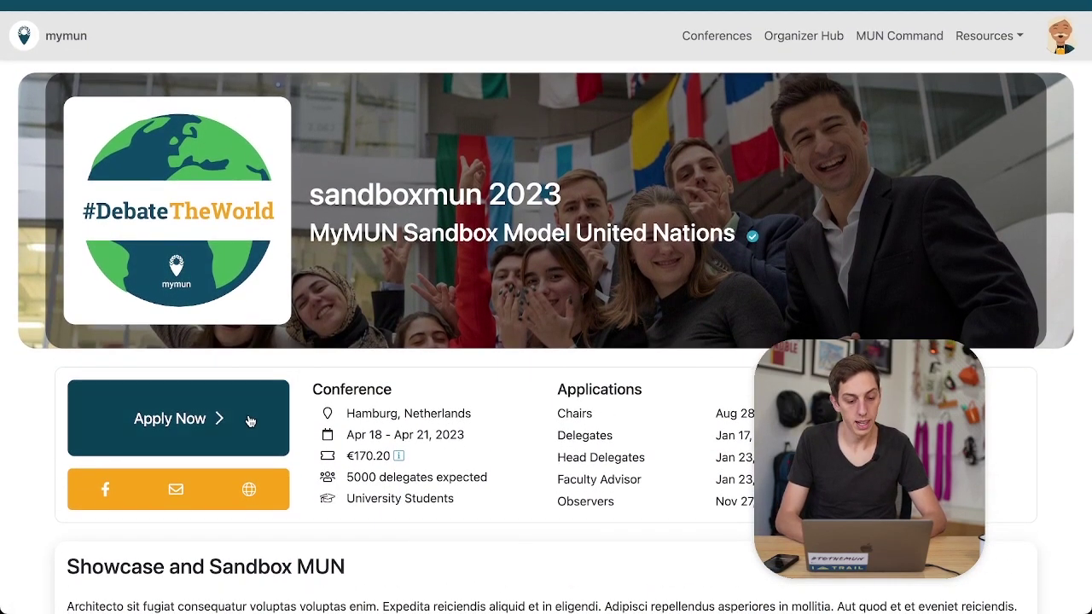
click(250, 421)
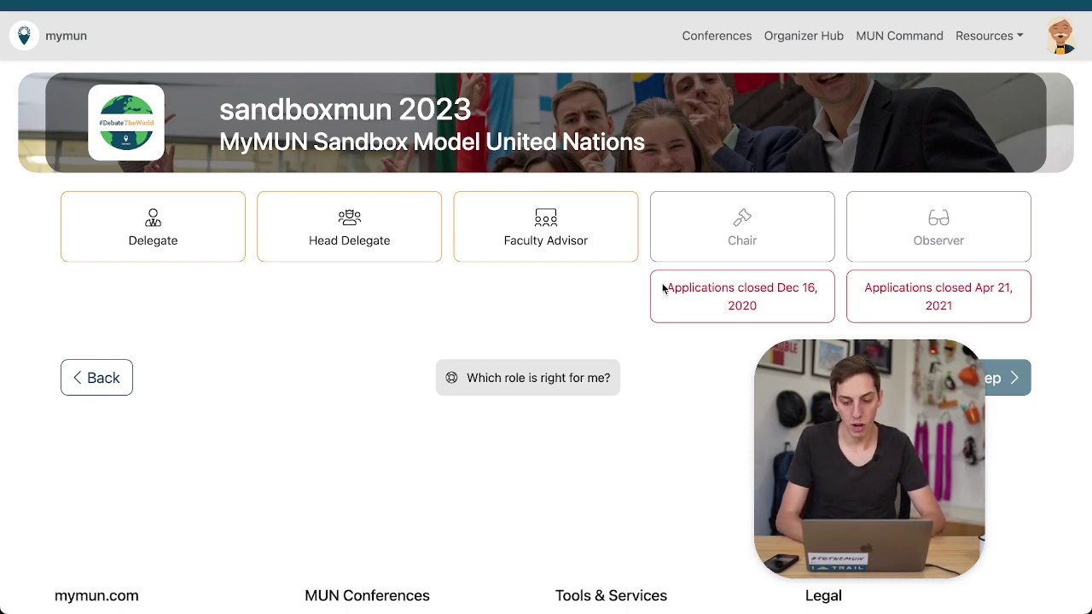
scroll(616, 293, down, 1)
scroll(613, 291, up, 1)
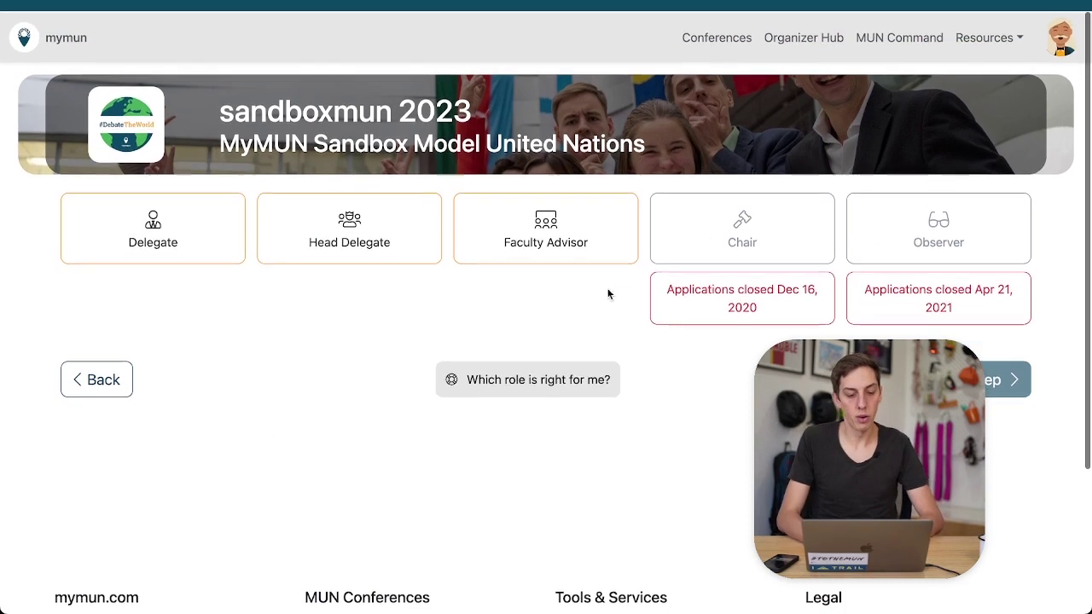
click(148, 234)
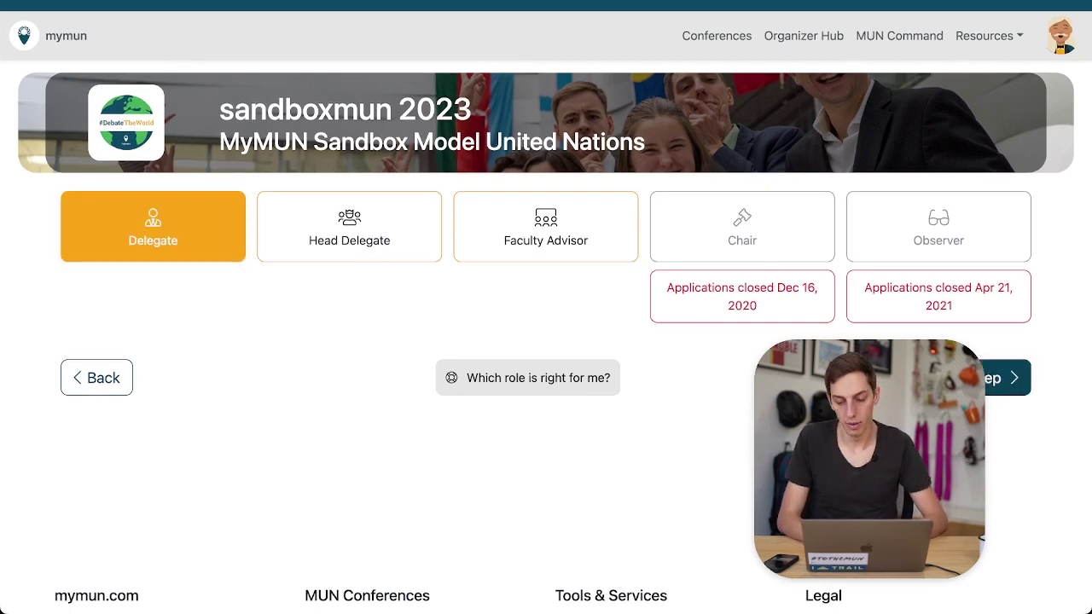
- Set the first delegate preference to IAEA with Kenya
click(964, 377)
scroll(560, 302, down, 5)
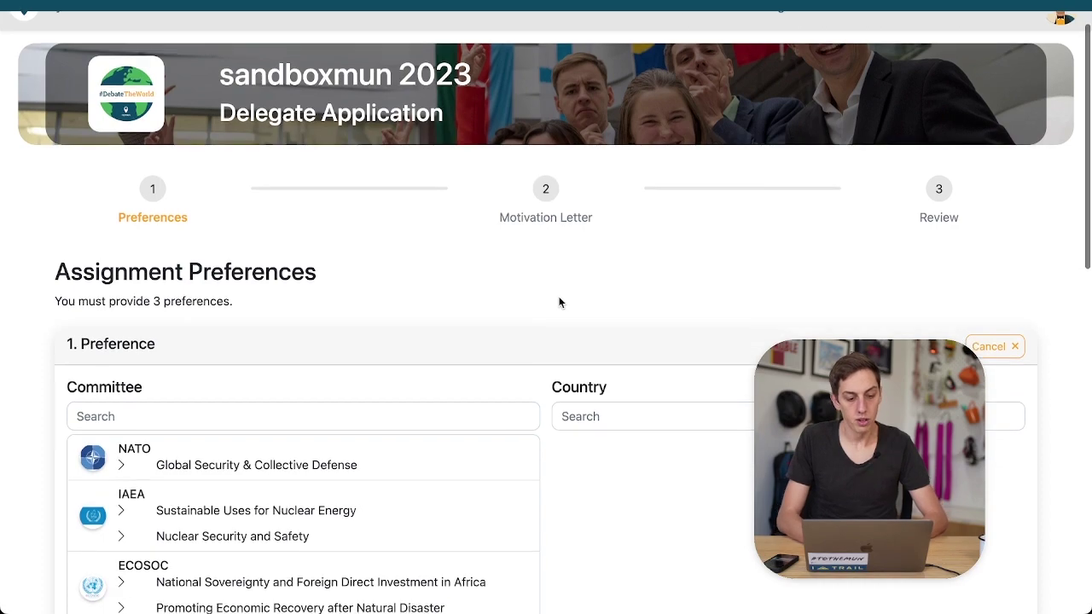
scroll(558, 302, down, 1)
scroll(559, 302, up, 1)
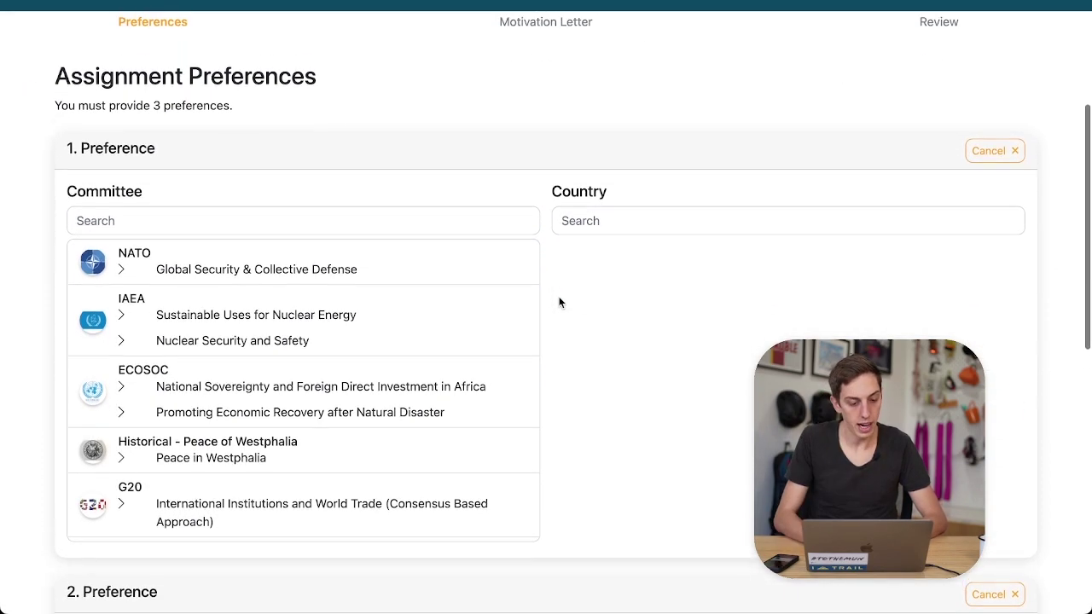
scroll(558, 302, down, 1)
scroll(410, 311, down, 2)
scroll(409, 312, up, 2)
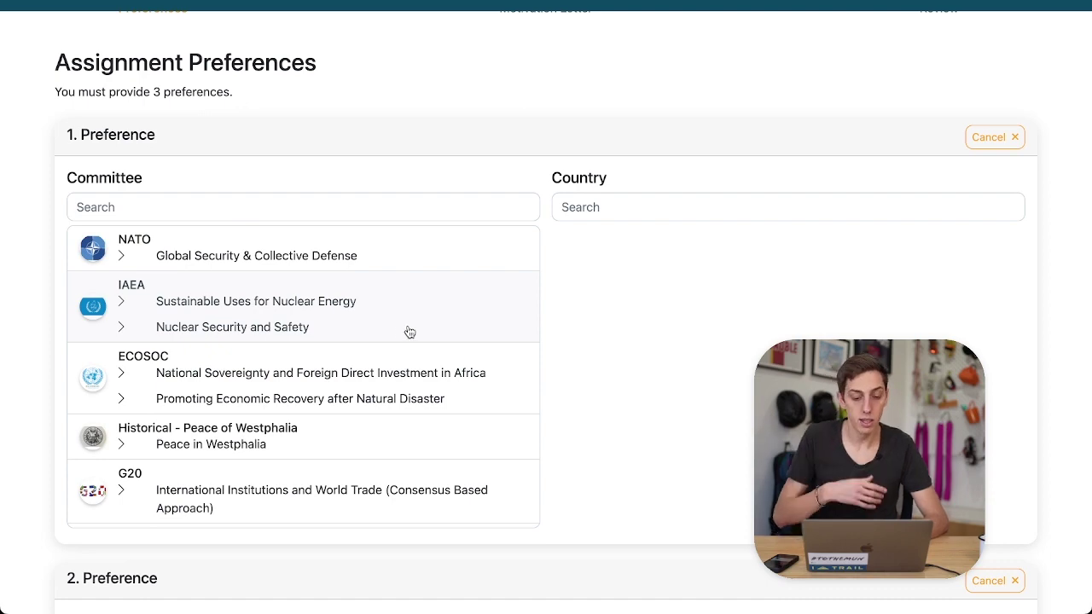
scroll(413, 152, up, 1)
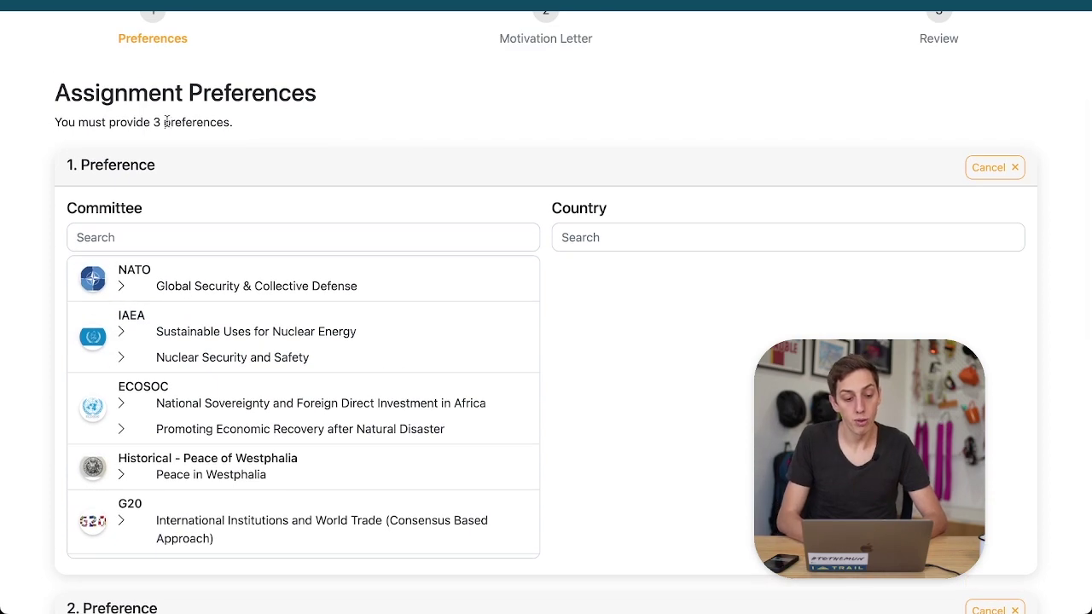
scroll(546, 186, down, 2)
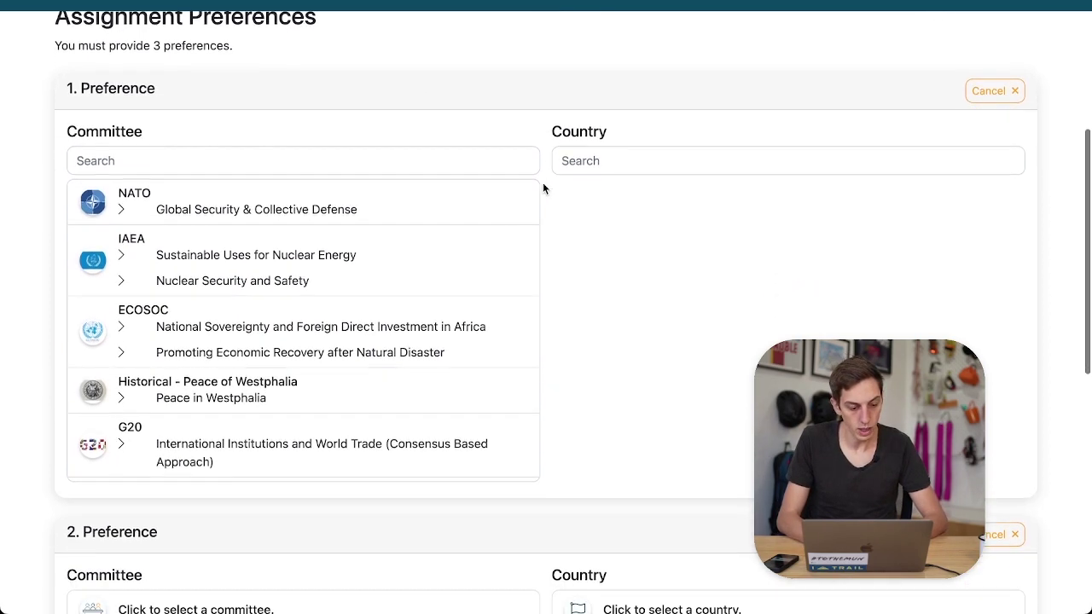
click(332, 290)
click(677, 361)
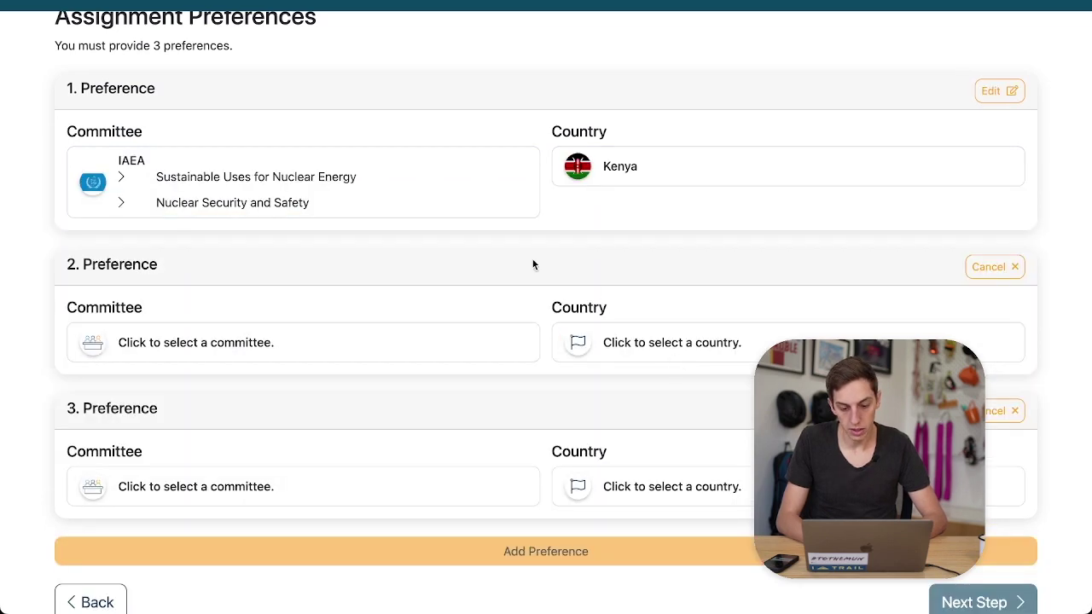
- Set the second preference to IAEA with China
scroll(505, 254, up, 5)
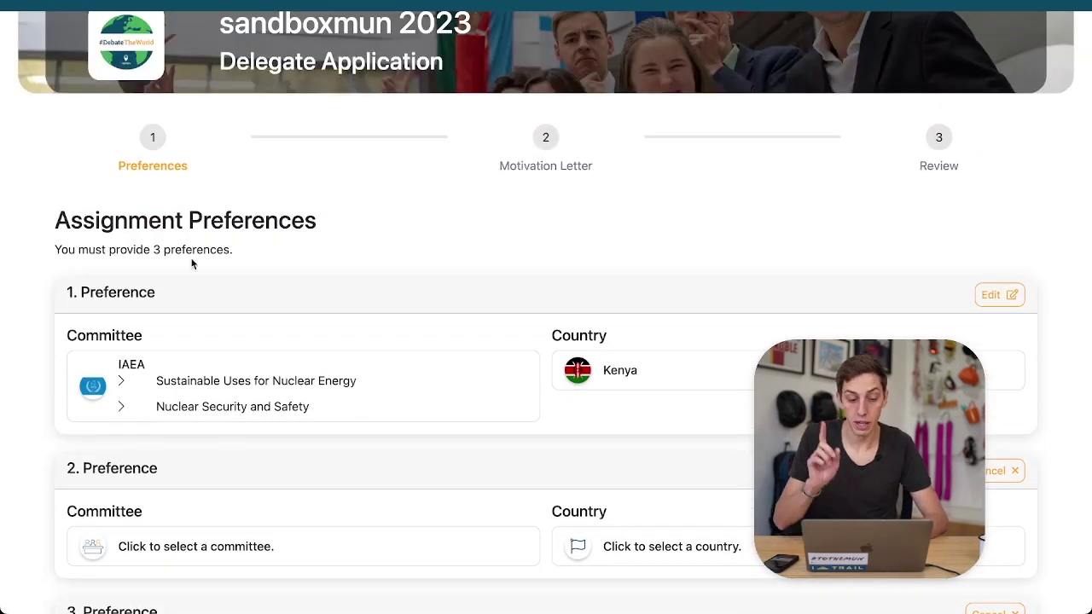
scroll(192, 260, down, 4)
click(380, 402)
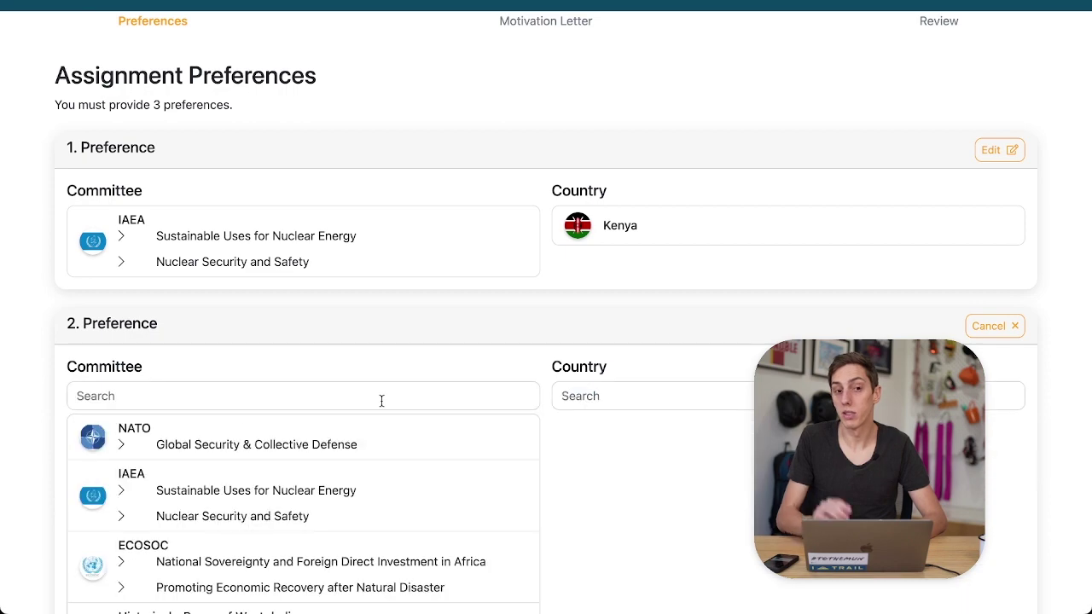
click(395, 499)
scroll(395, 499, down, 3)
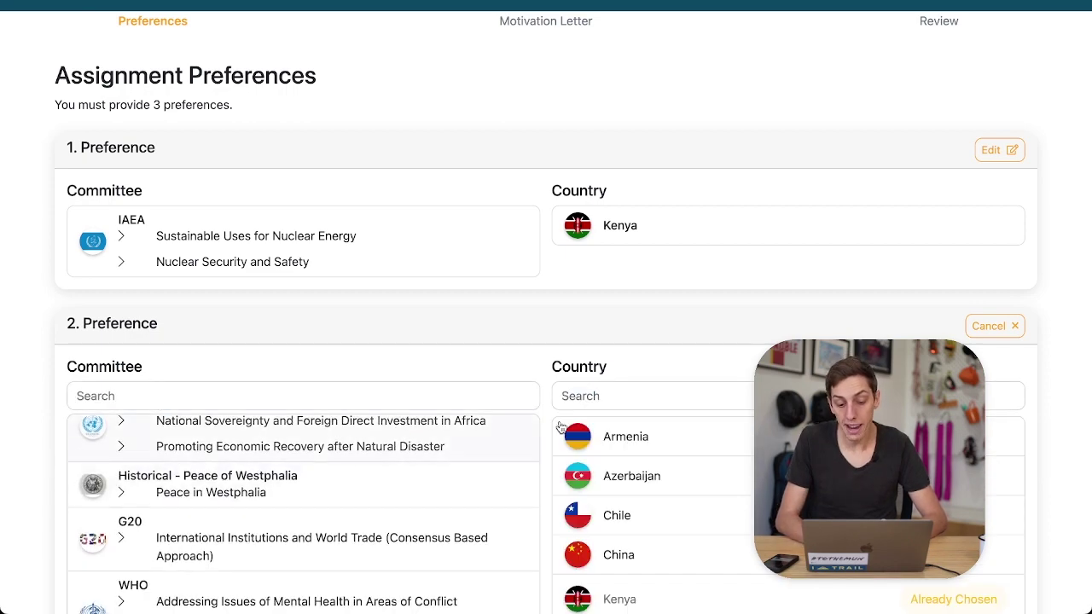
scroll(590, 404, down, 2)
click(612, 438)
- Set the third preference to WTO with Central African Republic and continue
scroll(506, 283, down, 3)
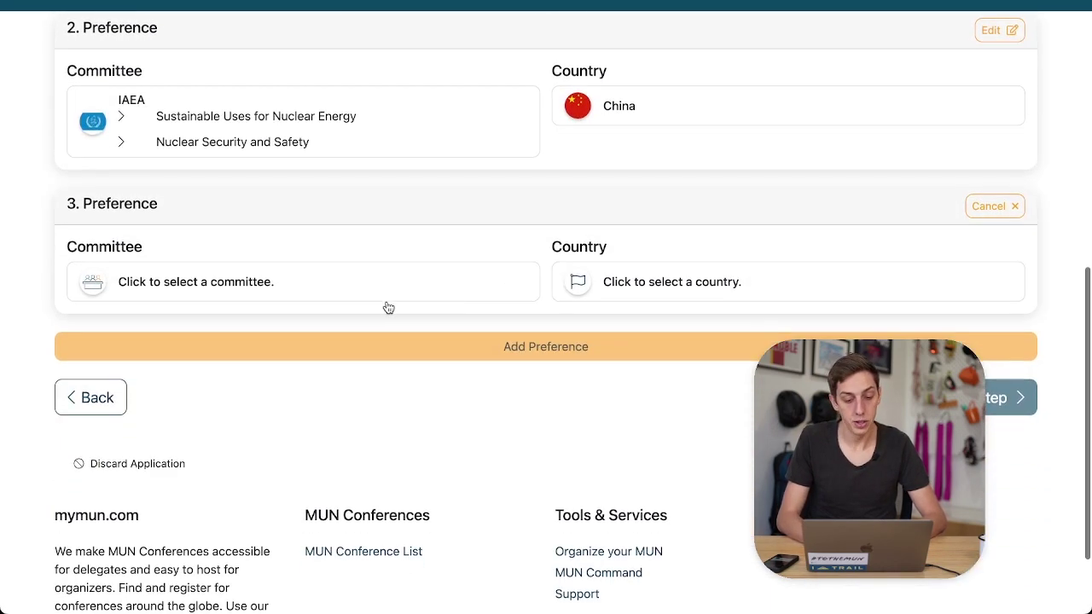
click(381, 300)
scroll(316, 349, down, 5)
click(333, 430)
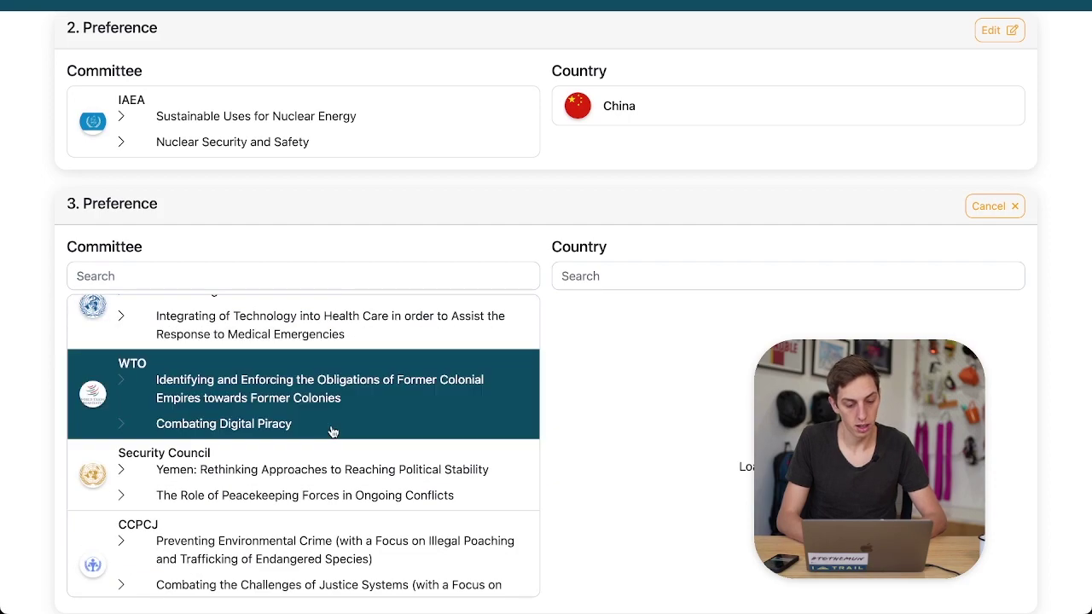
click(725, 514)
scroll(694, 362, down, 1)
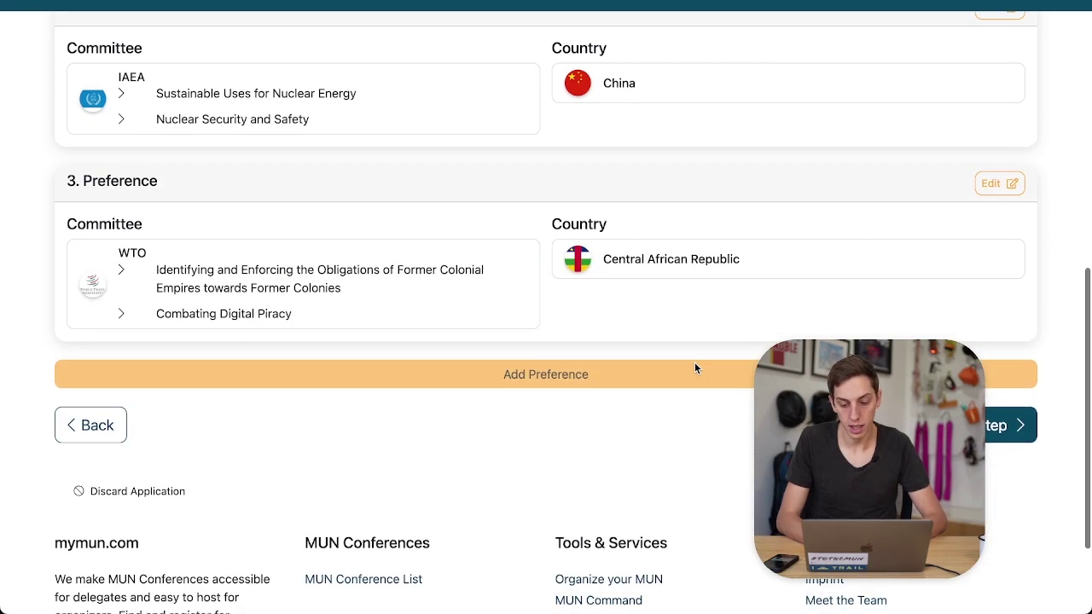
scroll(694, 363, up, 3)
scroll(546, 511, up, 5)
scroll(546, 512, down, 7)
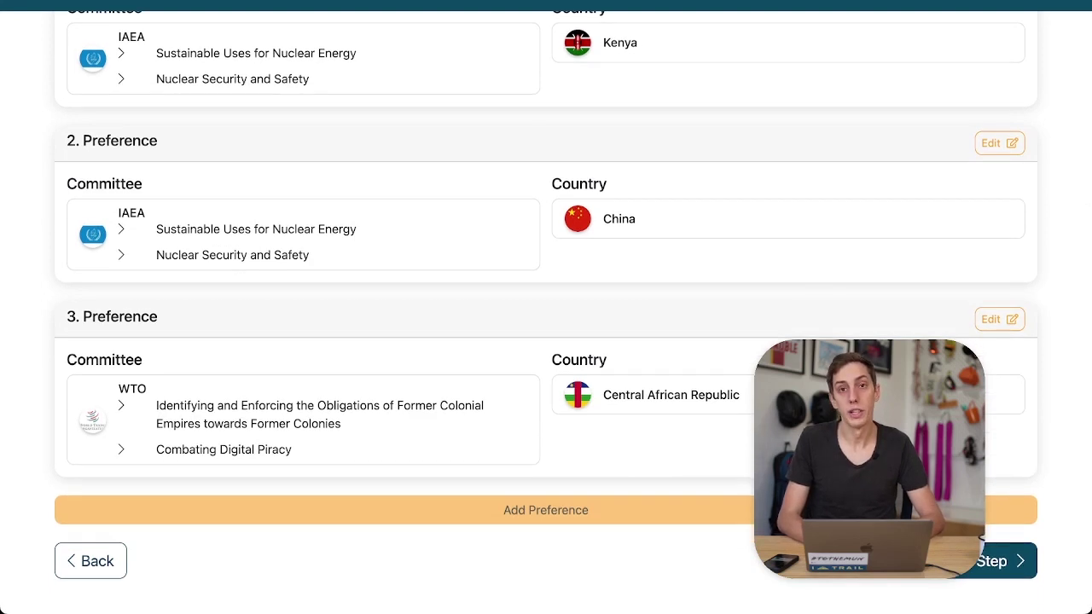
scroll(604, 511, up, 1)
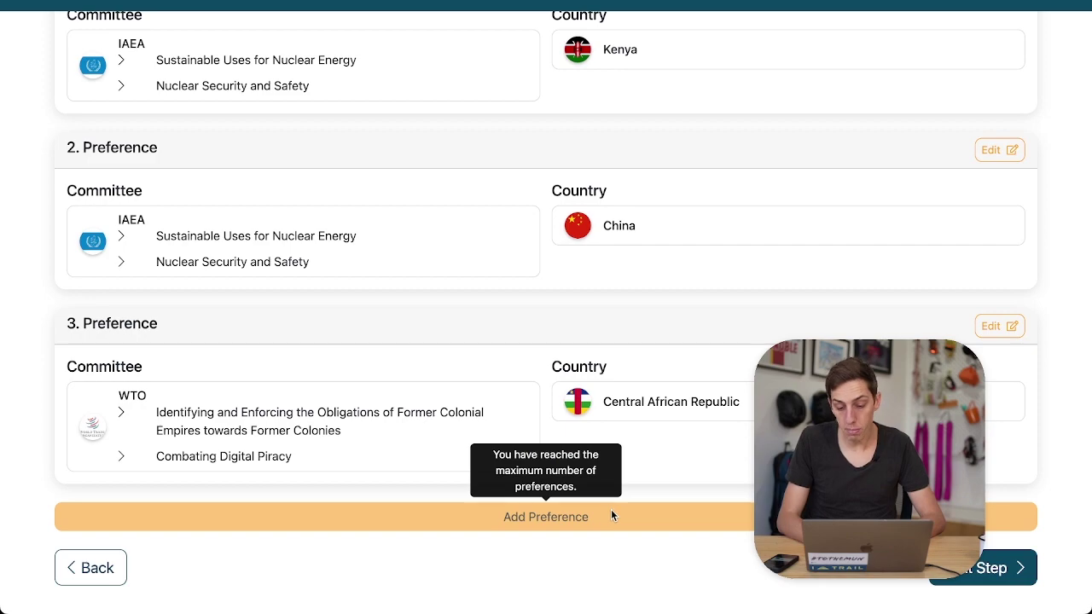
scroll(611, 509, up, 5)
scroll(577, 354, down, 5)
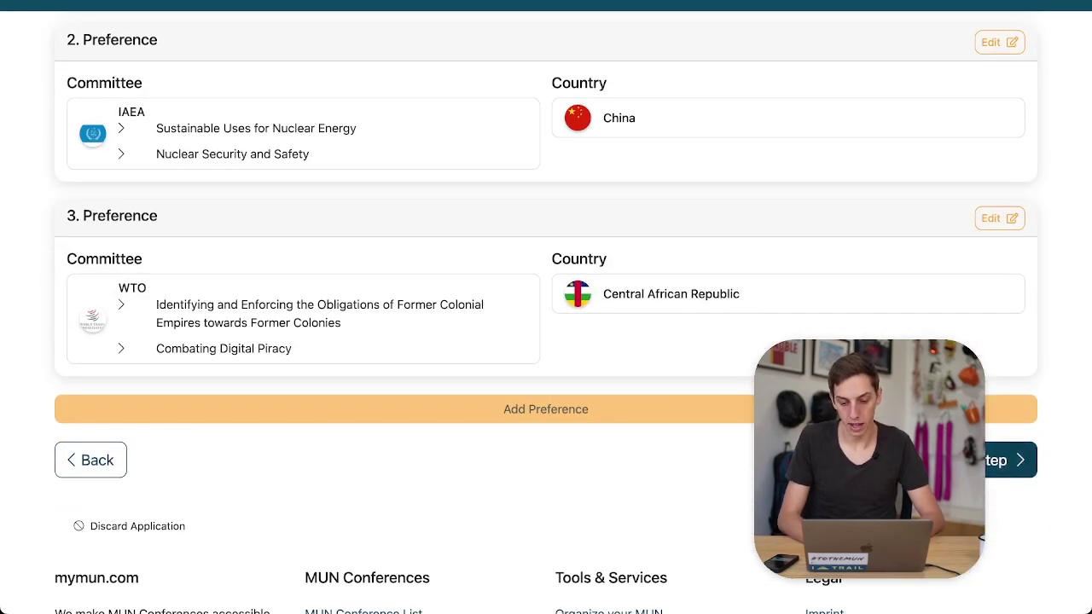
click(1006, 460)
- Fill the motivation letter with repeated 'it looks fun!' to 363 characters
scroll(592, 407, down, 4)
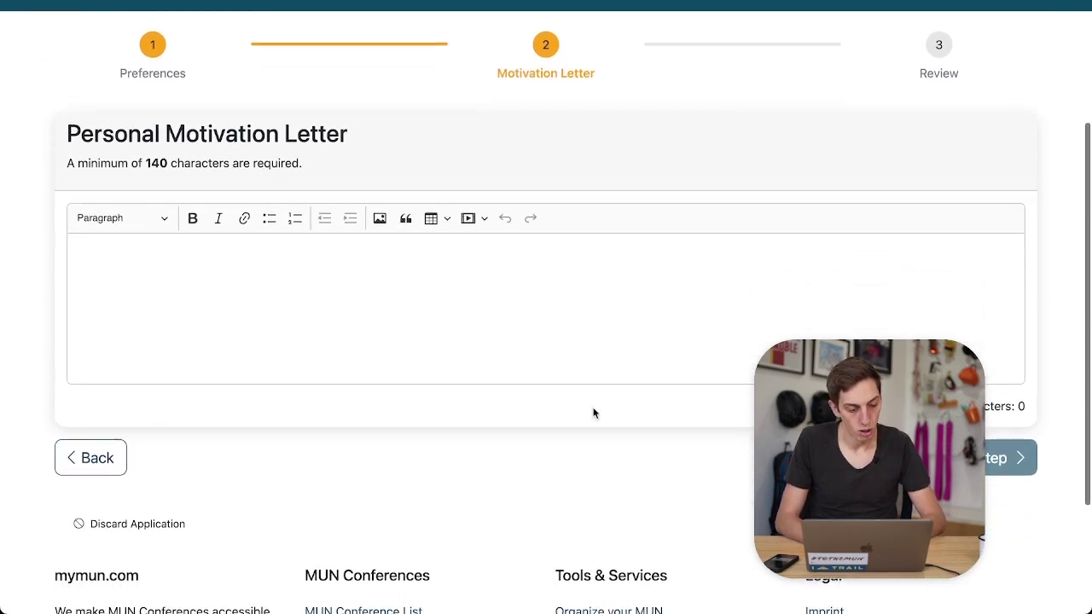
click(497, 317)
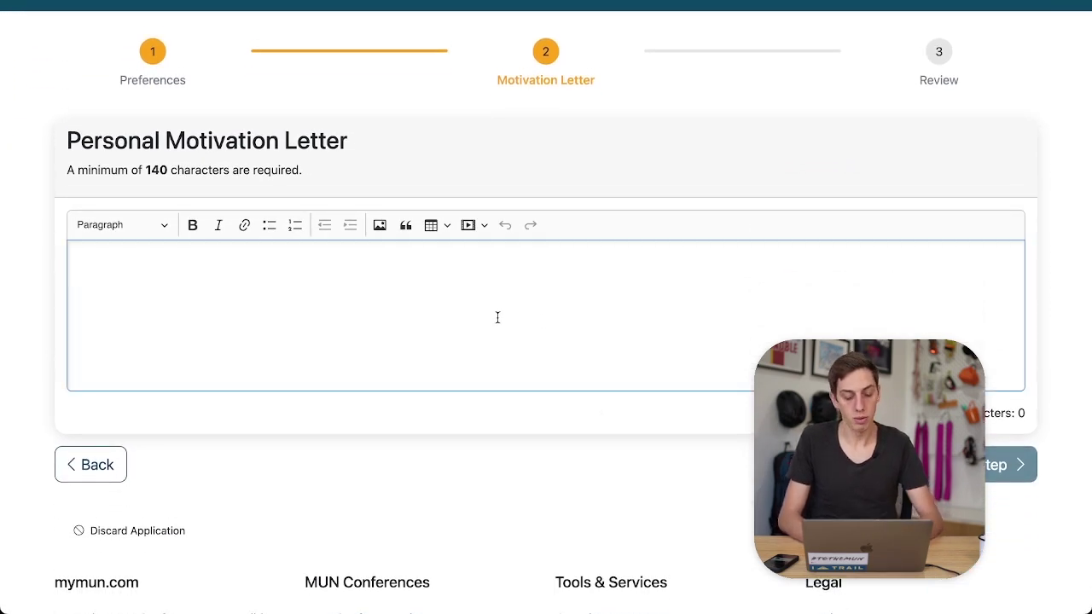
scroll(460, 328, up, 1)
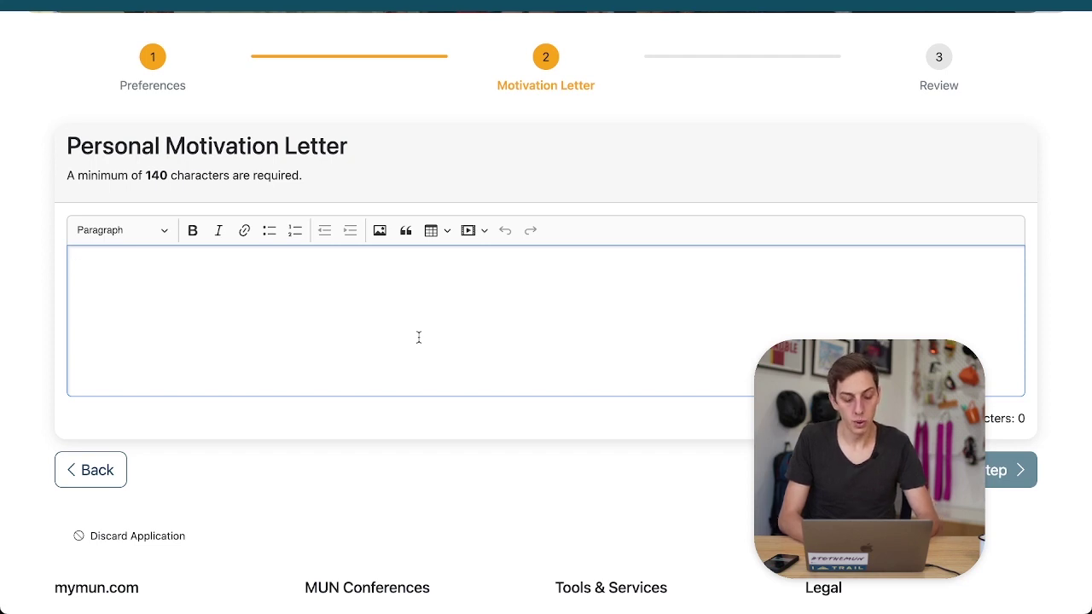
text(it looks fun)
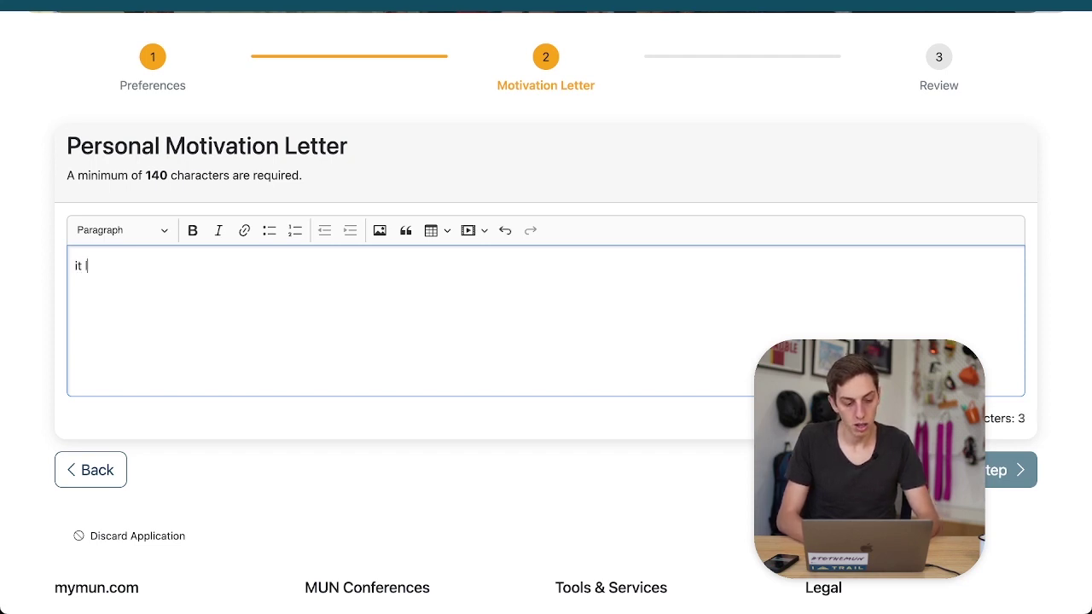
text(!)
key(super+a)
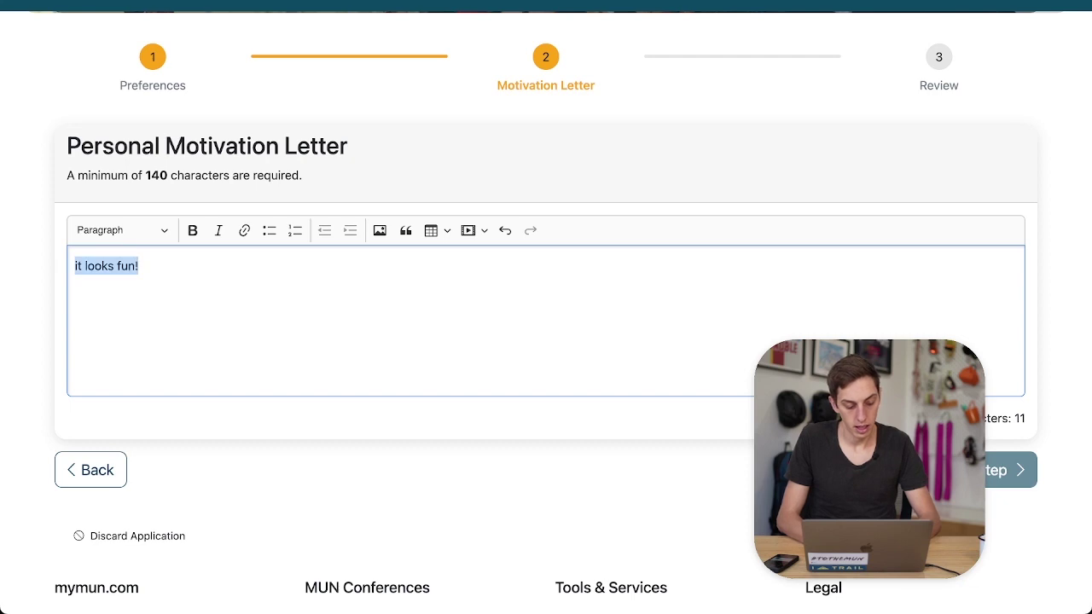
key(super+c)
key(Right)
key(super+v)
key(super+v)
key(super+v)
key(super+v)
key(super+v)
key(super+v)
key(super+v)
key(super+v)
key(super+v)
key(super+v)
key(super+v)
key(super+v)
key(super+v)
key(super+v)
key(super+v)
key(super+v)
key(super+v)
key(super+v)
key(super+v)
key(super+v)
key(super+v)
key(super+v)
key(super+v)
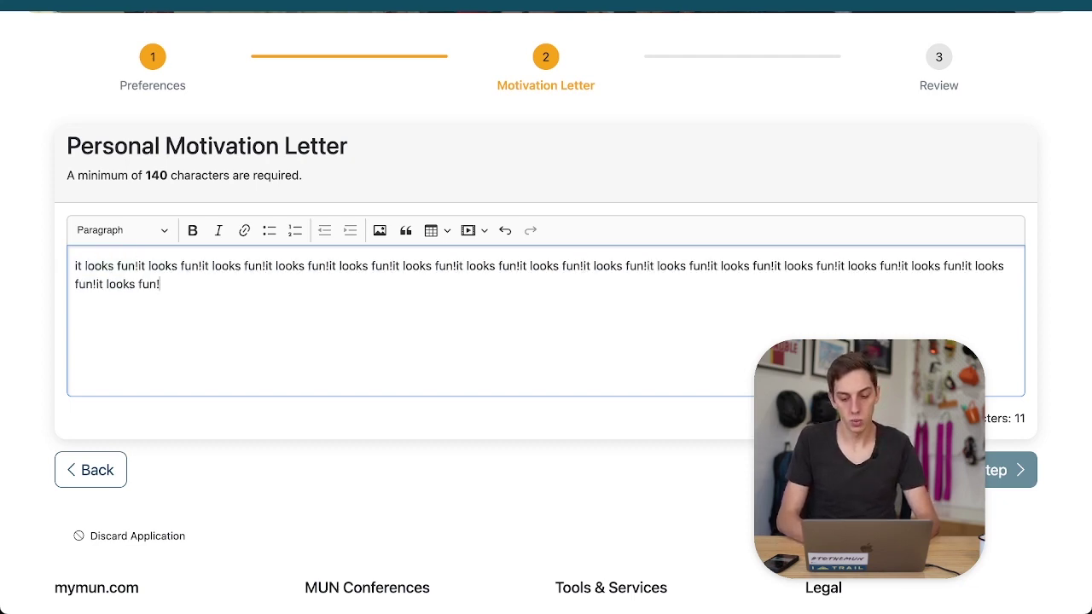
key(super+v)
key(super+v)
key(super+v)
key(super+v)
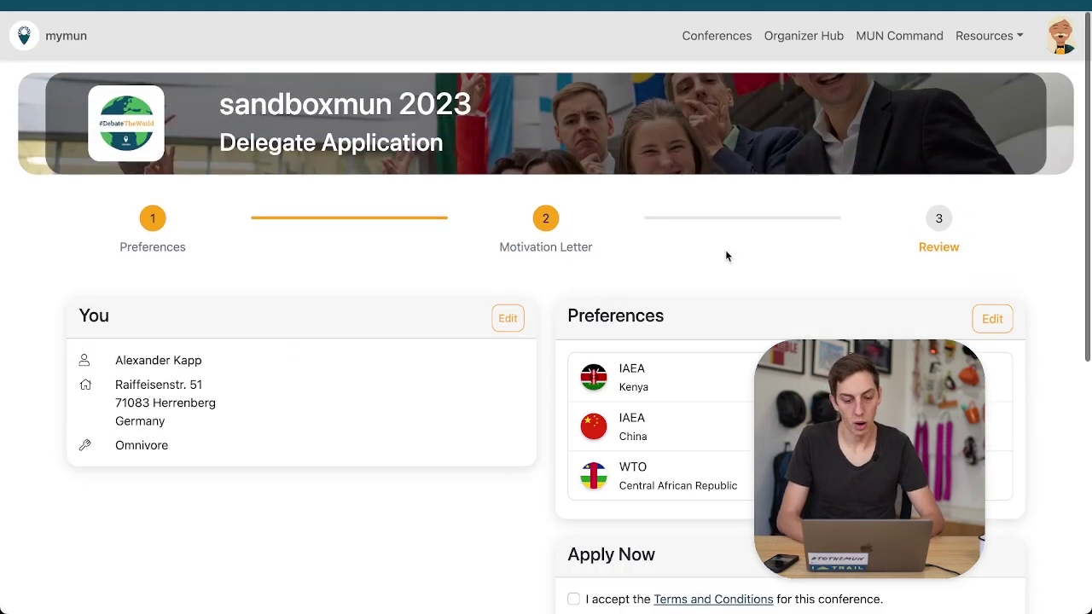
scroll(667, 253, down, 5)
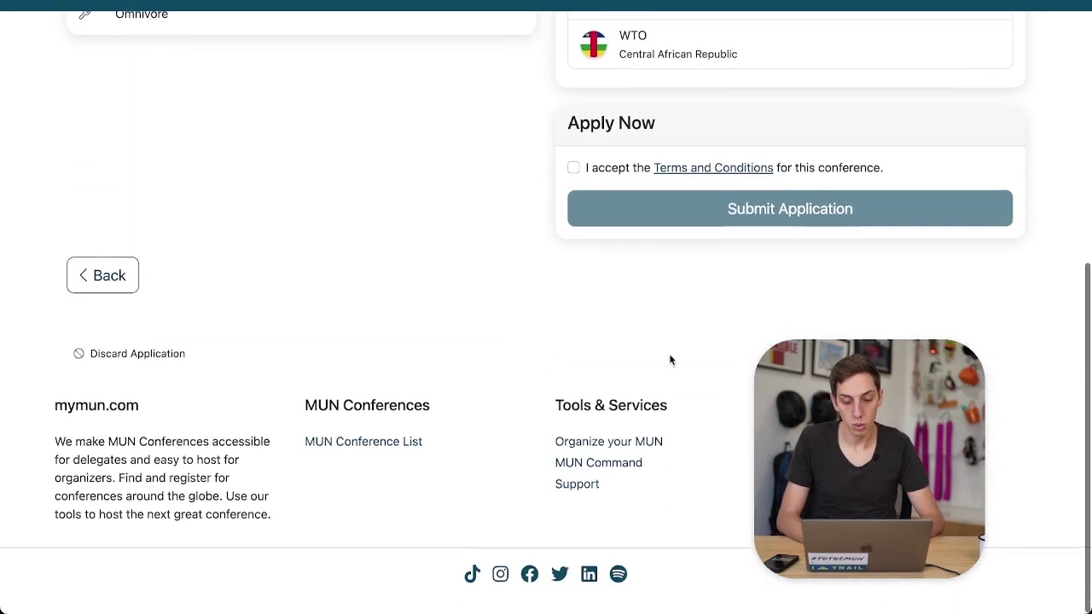
- Tick 'I accept the Terms and Conditions' on the Review step
scroll(671, 360, up, 5)
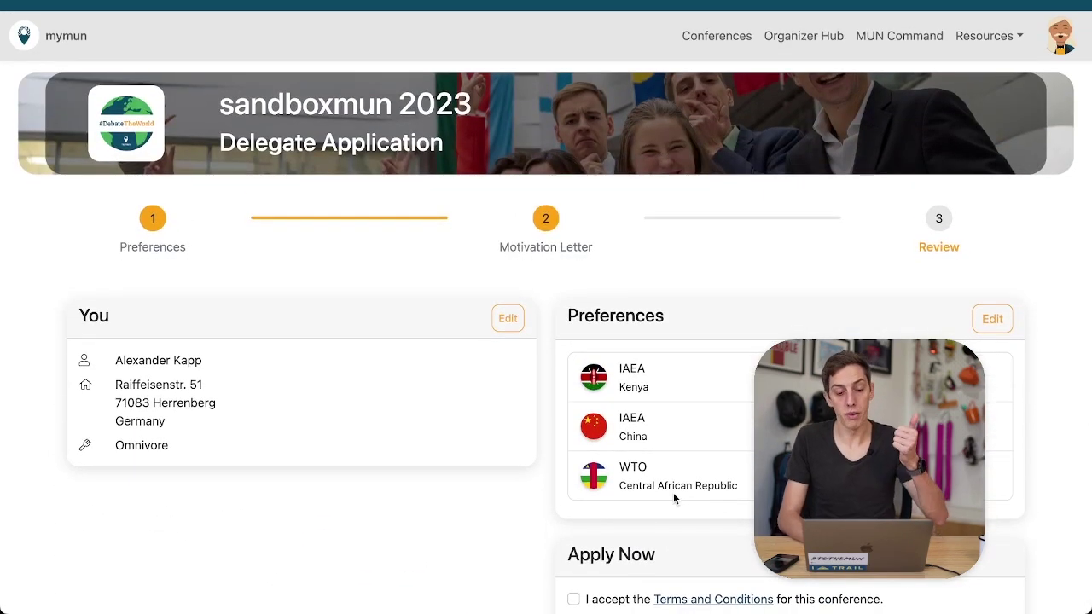
scroll(673, 492, down, 3)
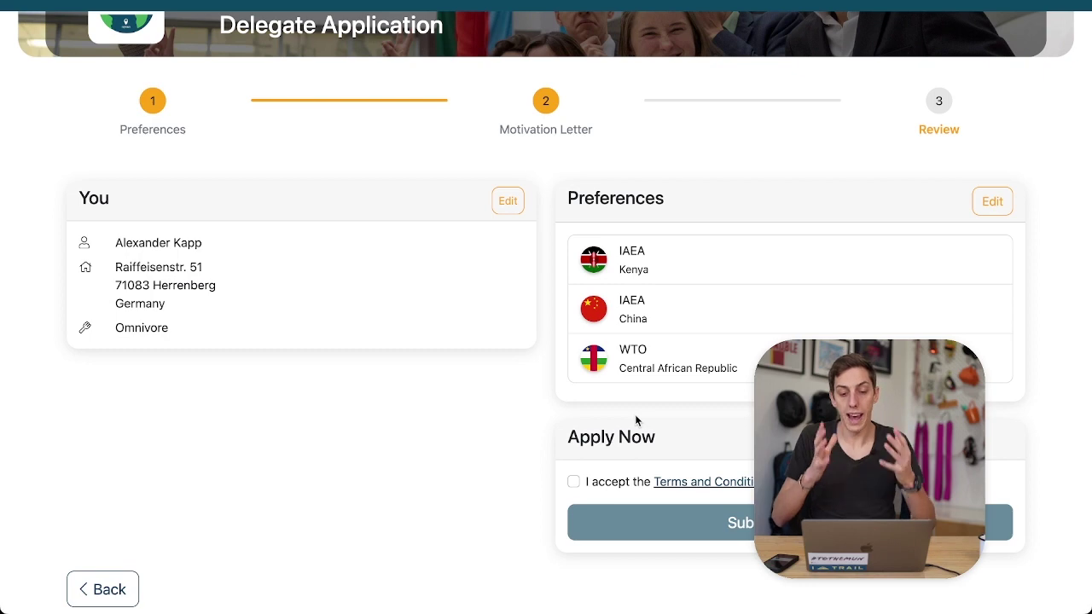
scroll(723, 162, down, 5)
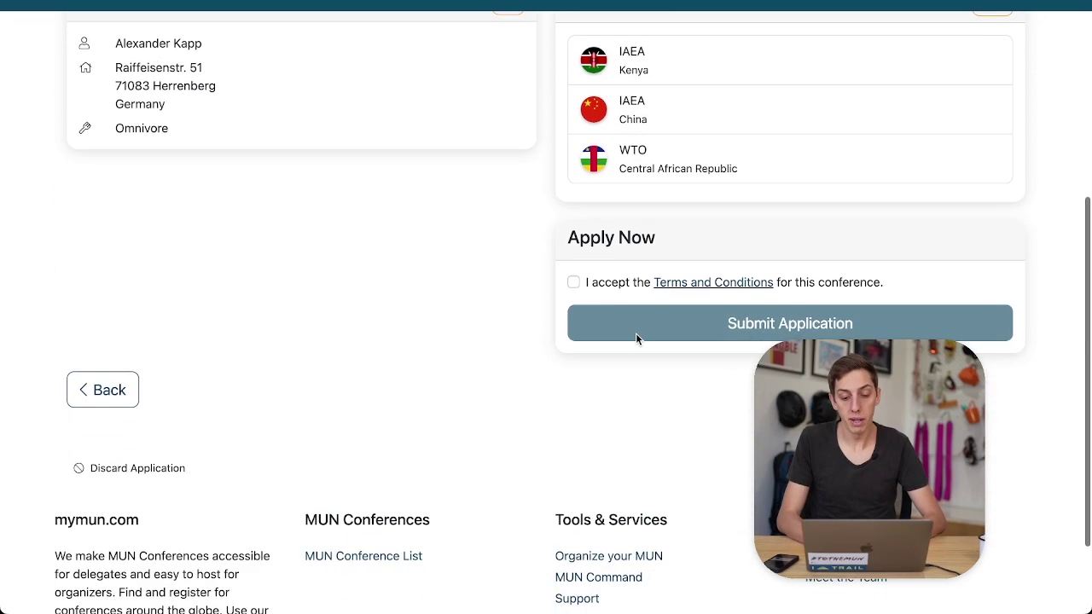
click(573, 283)
scroll(692, 348, up, 4)
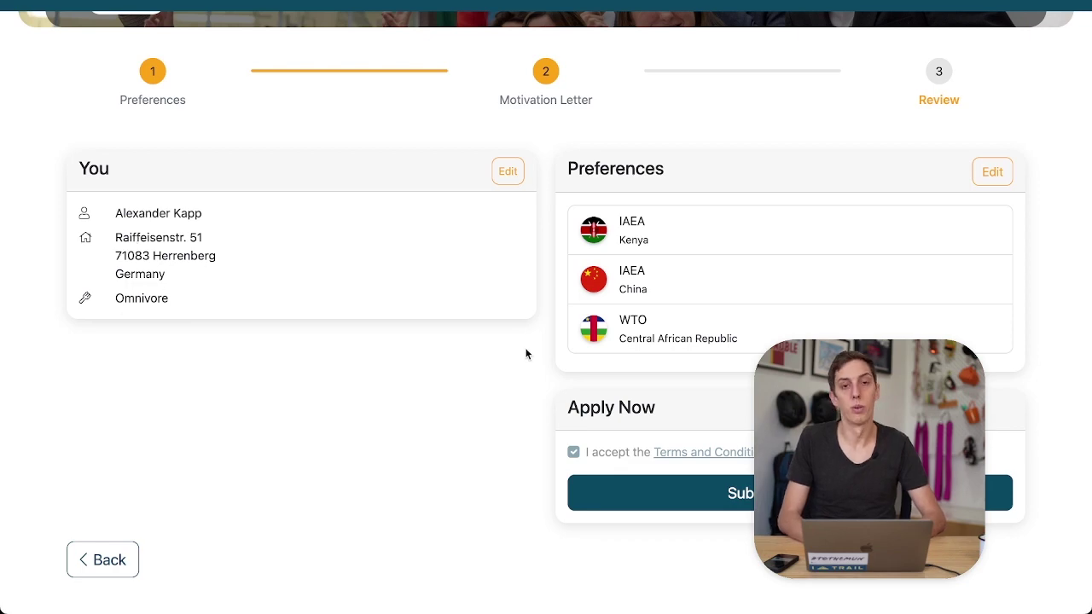
scroll(597, 354, down, 1)
- Submit the application and look over its three preferences in My Application
click(691, 471)
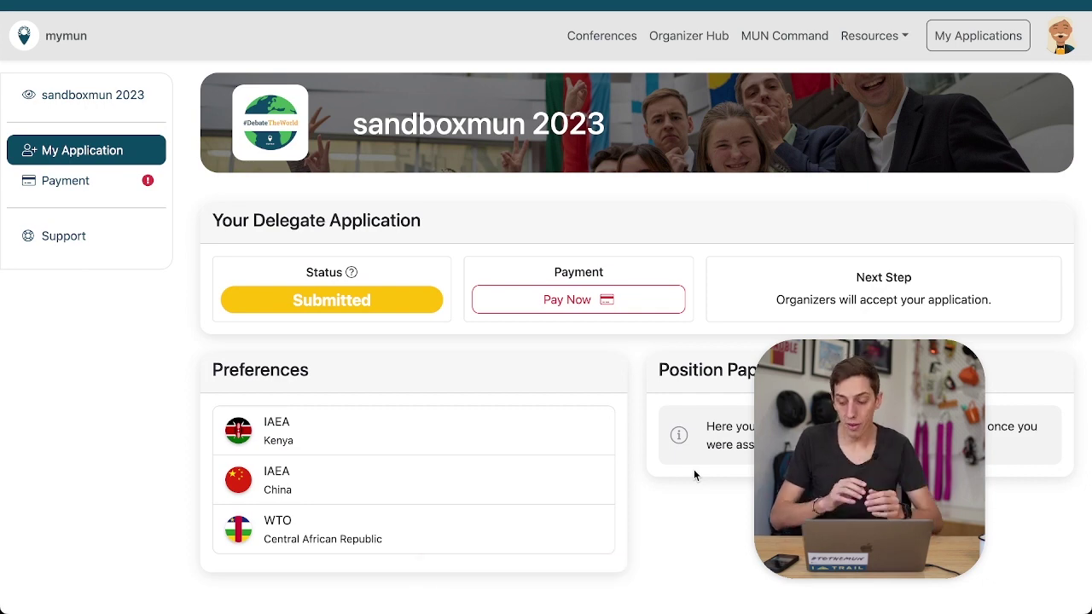
scroll(693, 469, down, 1)
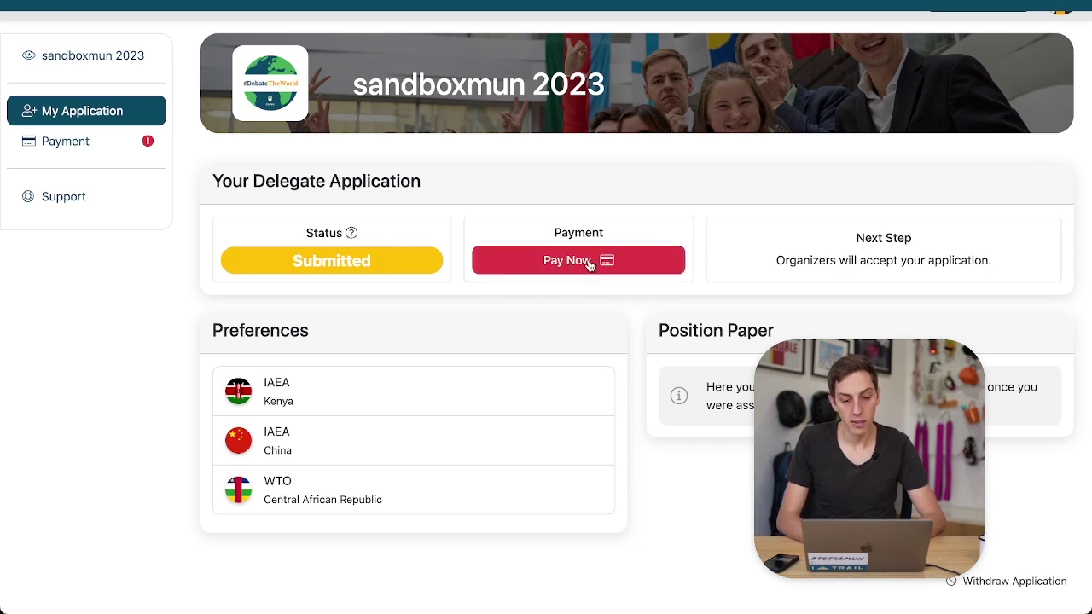
scroll(618, 268, down, 1)
scroll(532, 401, down, 1)
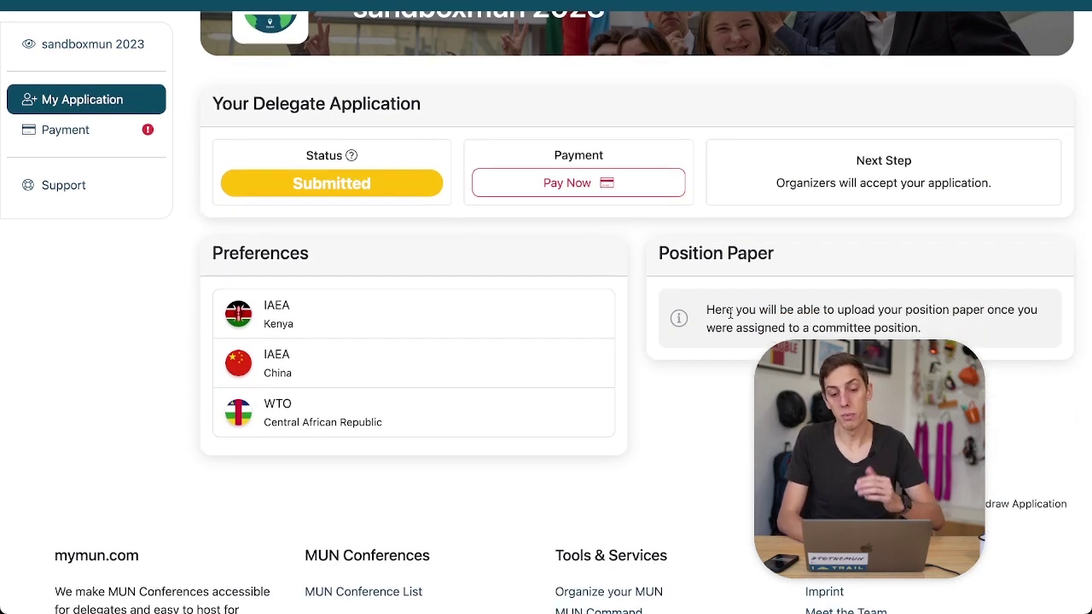
scroll(731, 314, up, 1)
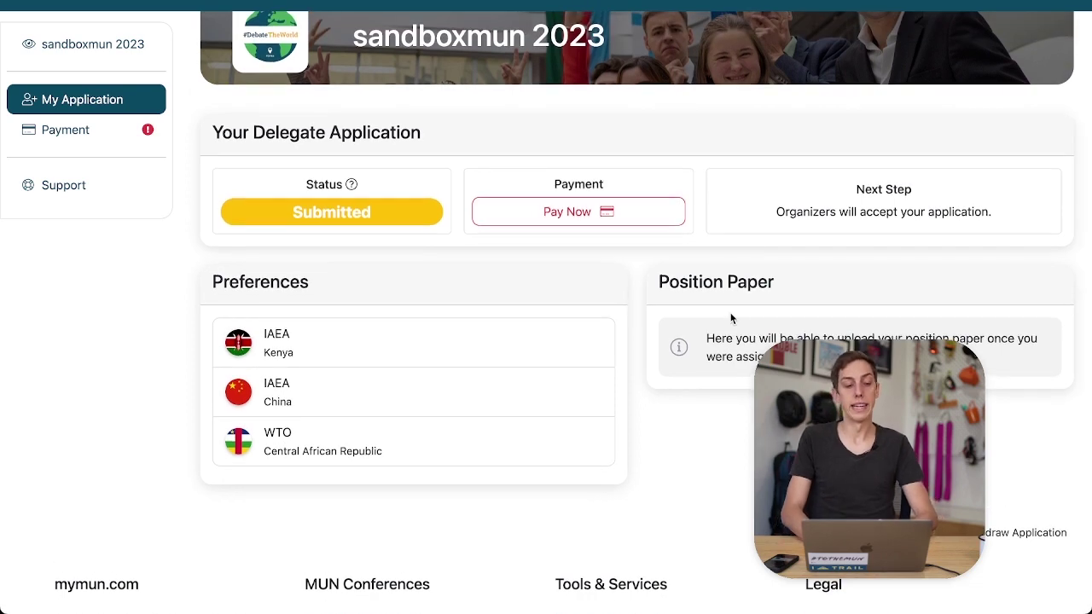
scroll(731, 318, up, 2)
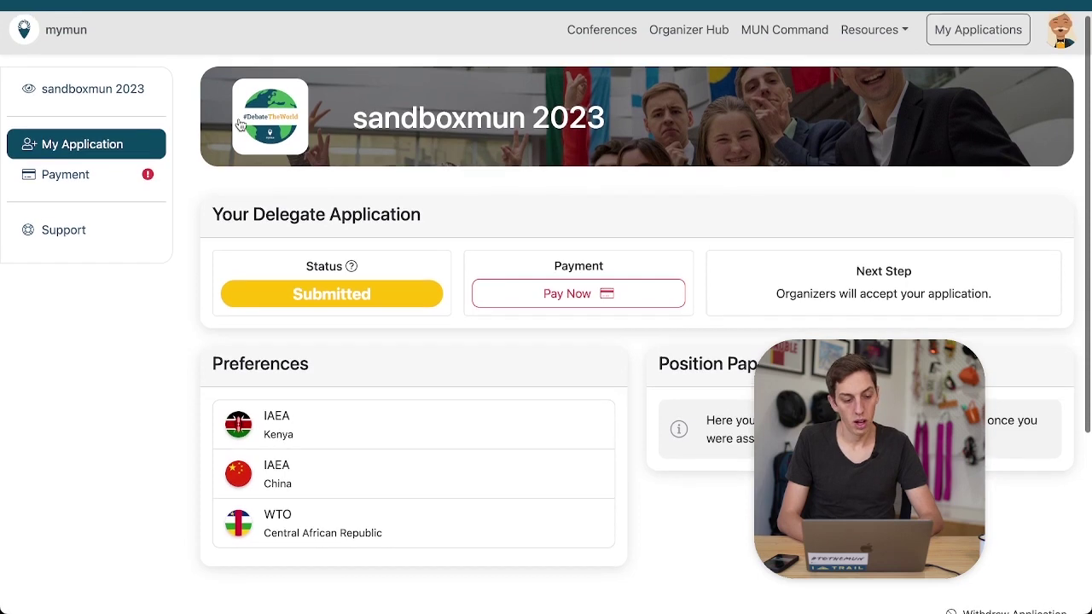
scroll(498, 221, down, 1)
scroll(498, 220, up, 3)
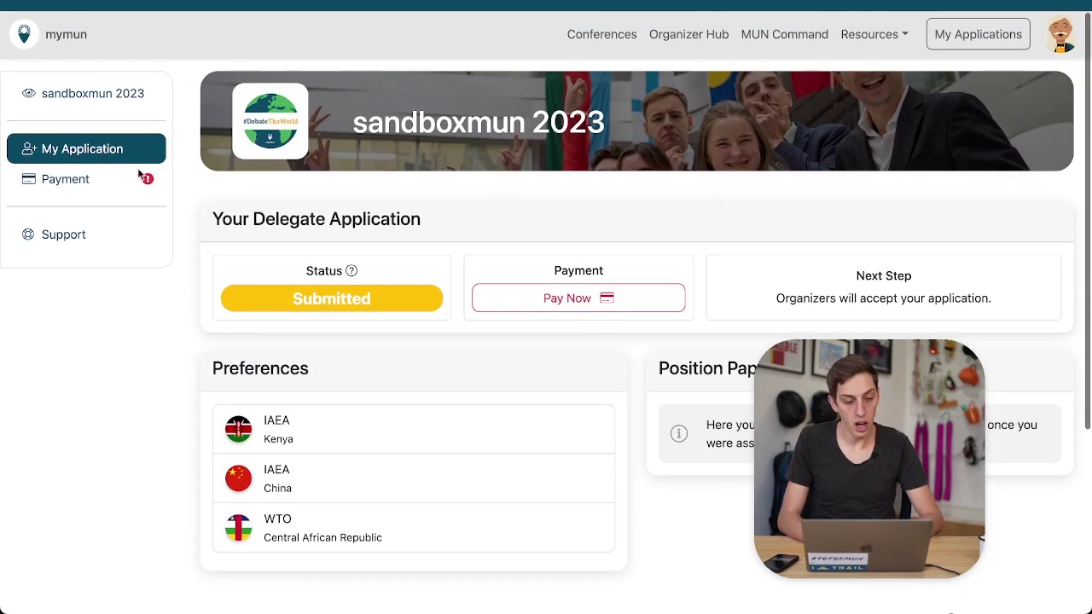
- Add one €100.00 Another Delegate Fee ticket and proceed to checkout
click(95, 177)
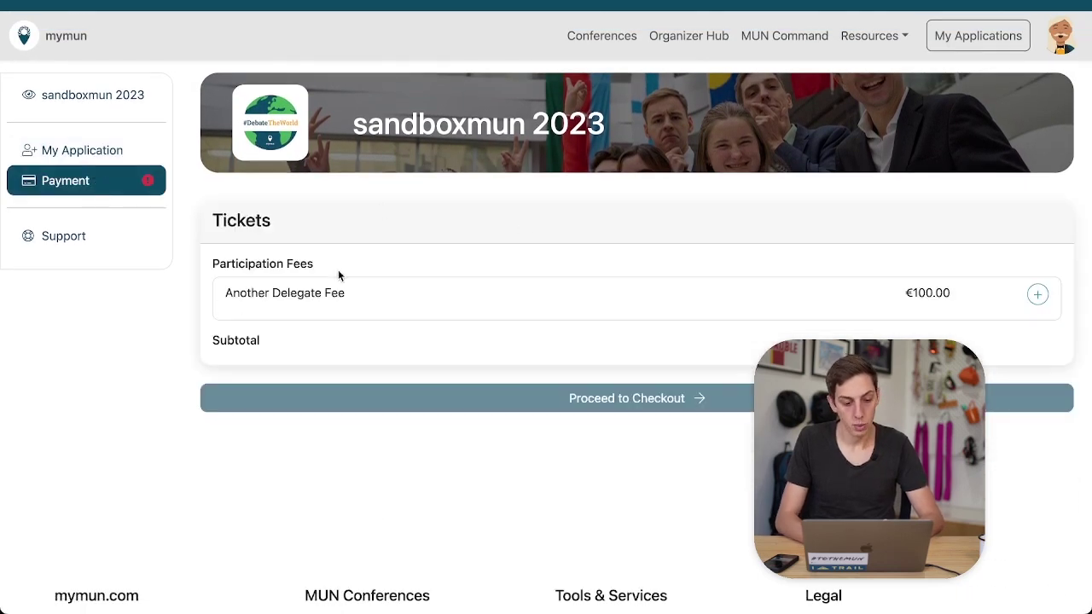
scroll(337, 270, down, 1)
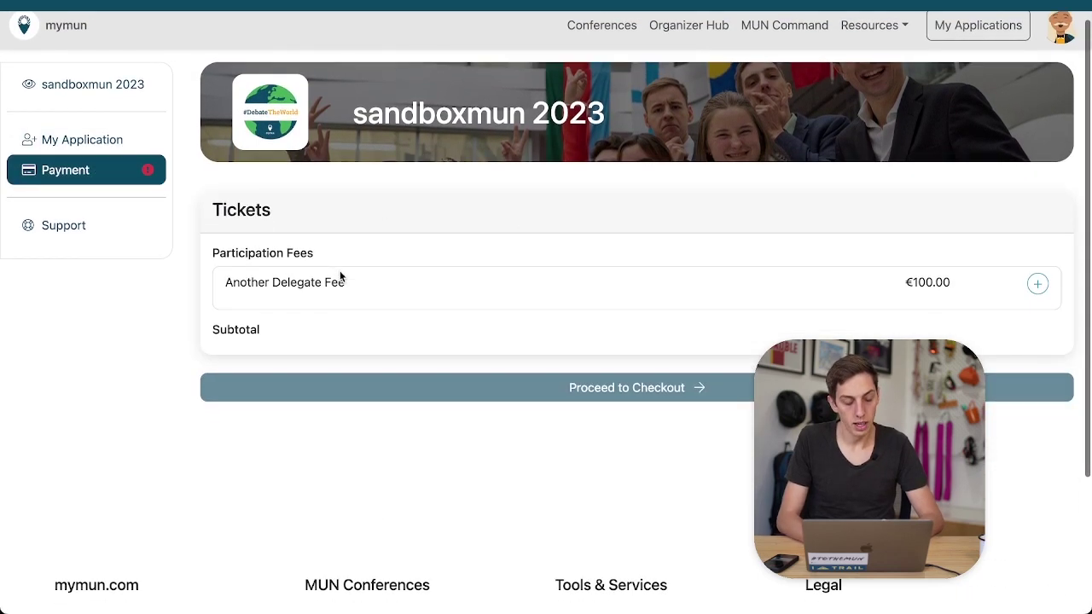
click(1038, 285)
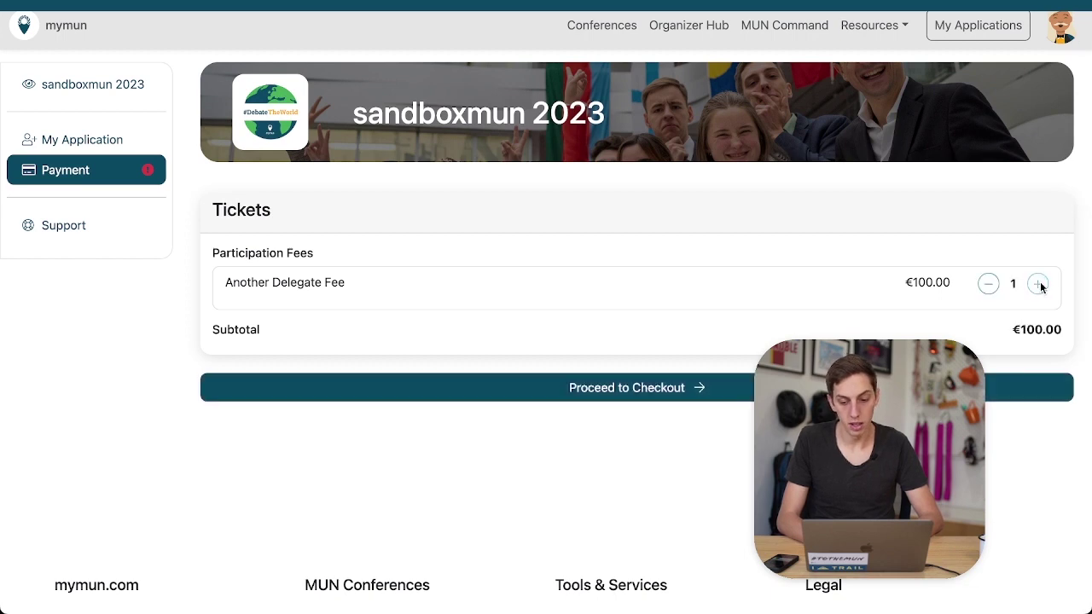
click(634, 392)
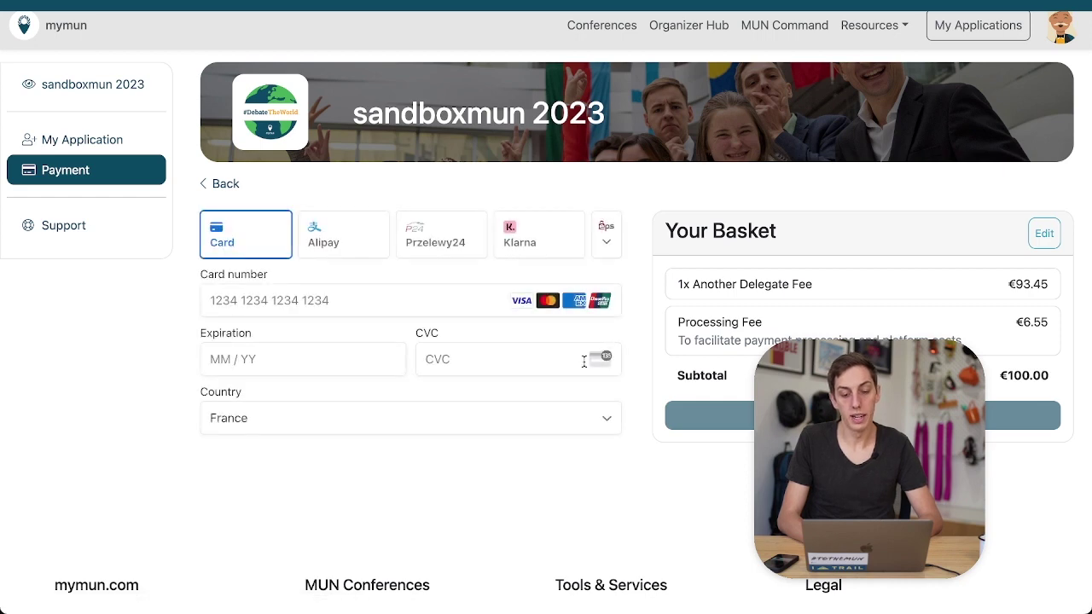
click(240, 290)
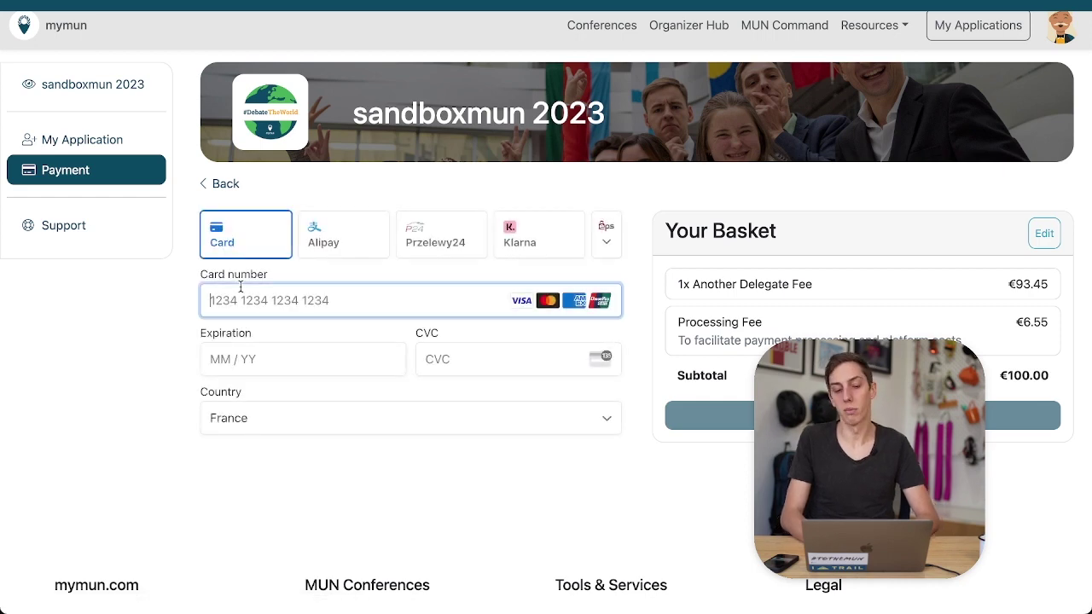
scroll(241, 287, down, 3)
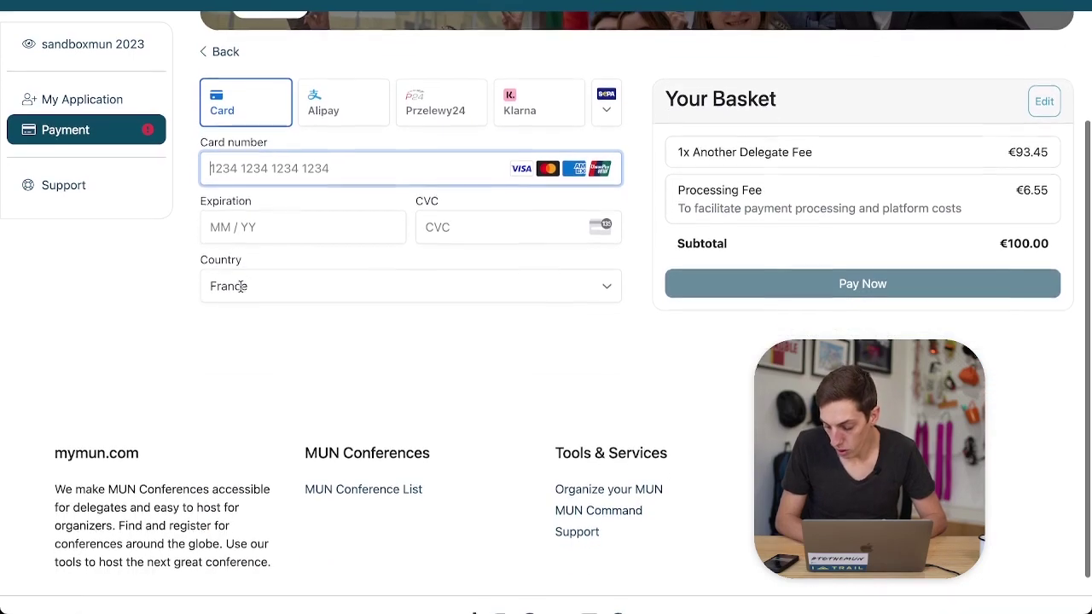
scroll(240, 287, up, 2)
click(83, 100)
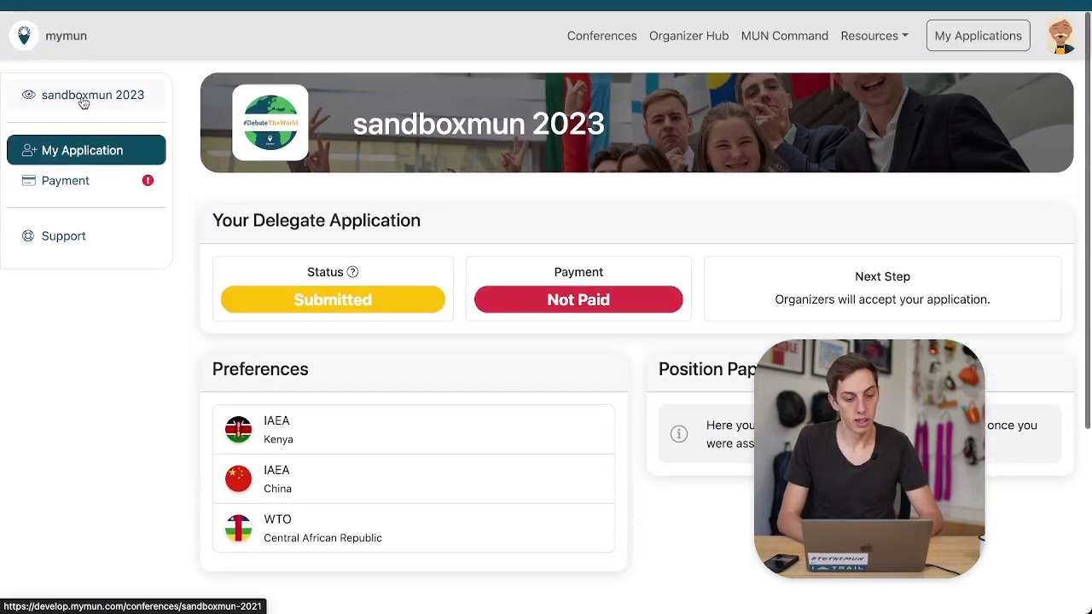
scroll(305, 270, down, 1)
scroll(305, 270, up, 1)
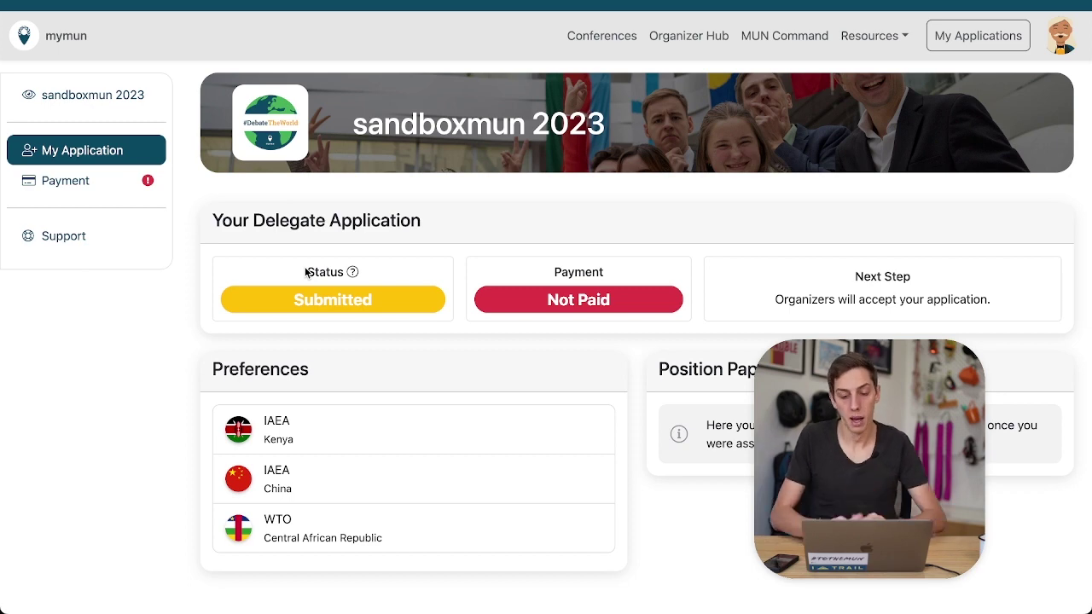
scroll(305, 271, down, 1)
scroll(307, 274, up, 1)
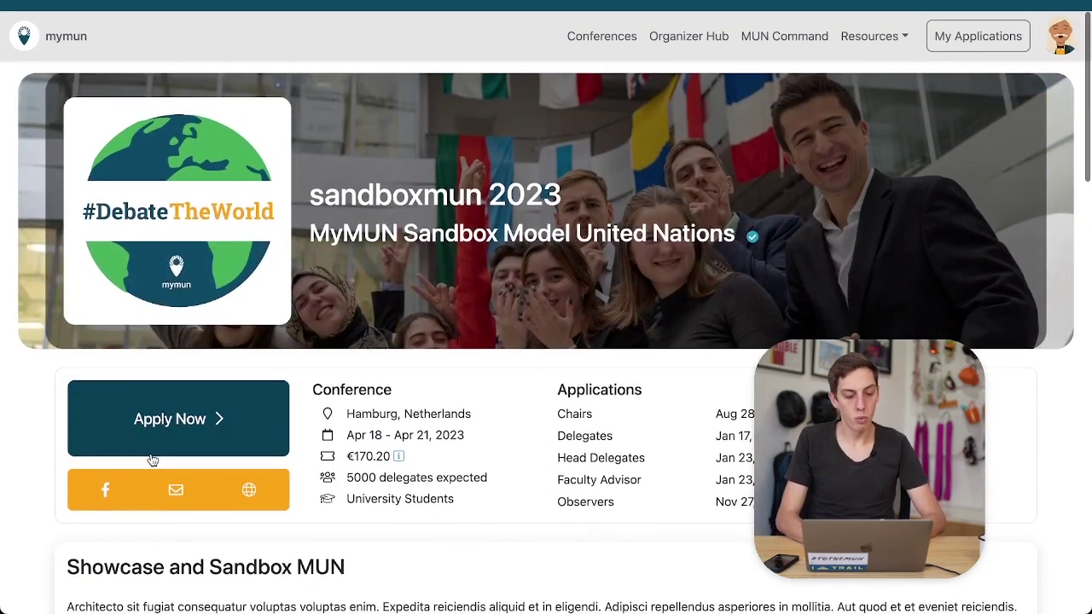
- Apply to sandboxmun 2023 as Head Delegate with 6 expected delegation members
click(152, 452)
click(377, 247)
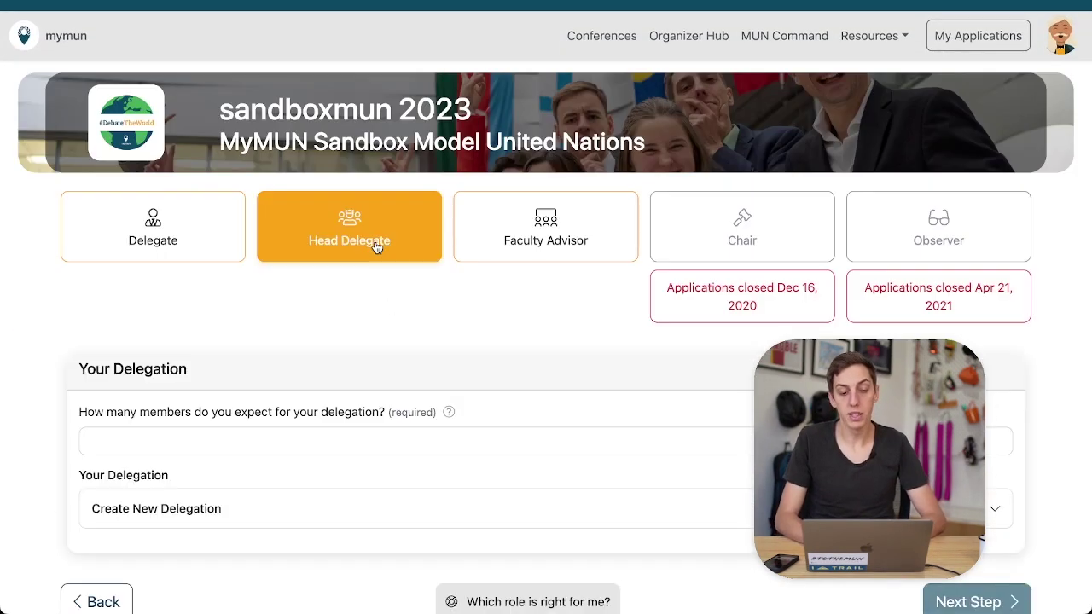
scroll(493, 361, down, 1)
click(517, 432)
scroll(516, 431, down, 2)
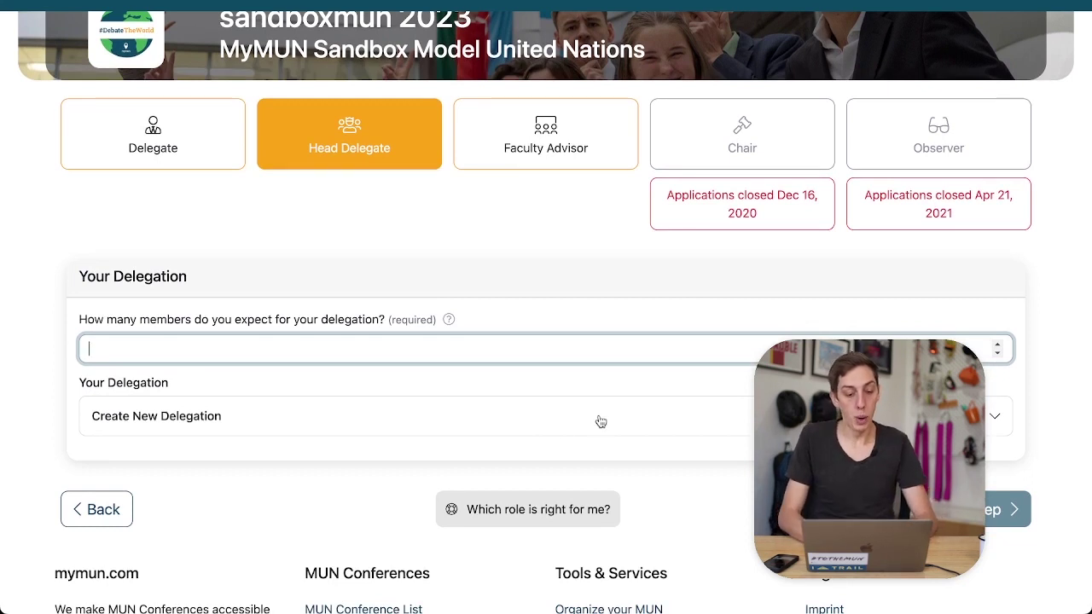
text(6)
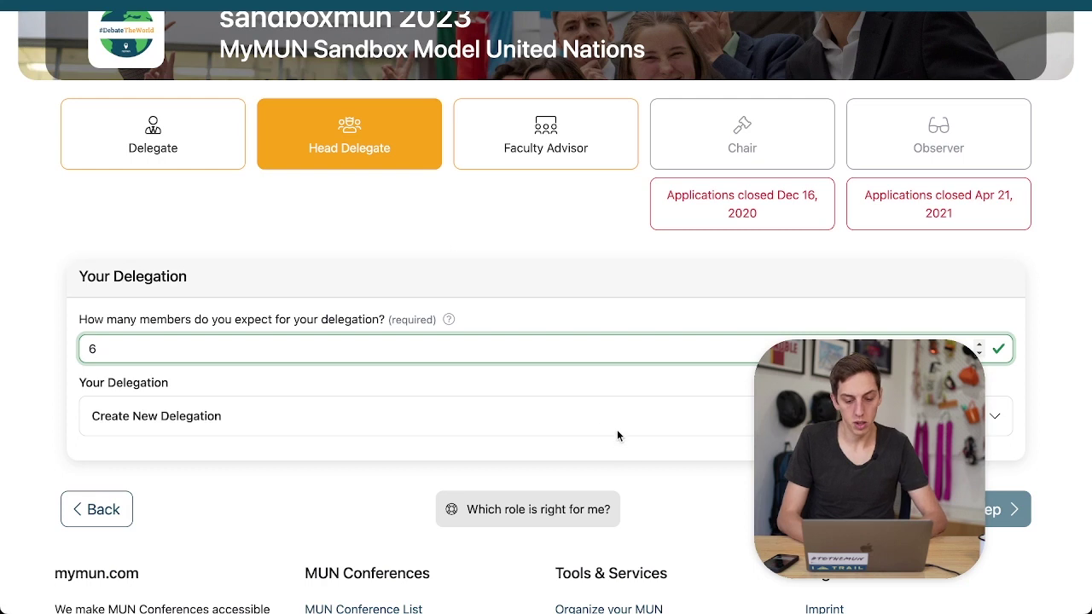
click(617, 435)
- Name the new society Club Alpin Francais and set its type to University
scroll(604, 421, down, 3)
click(431, 355)
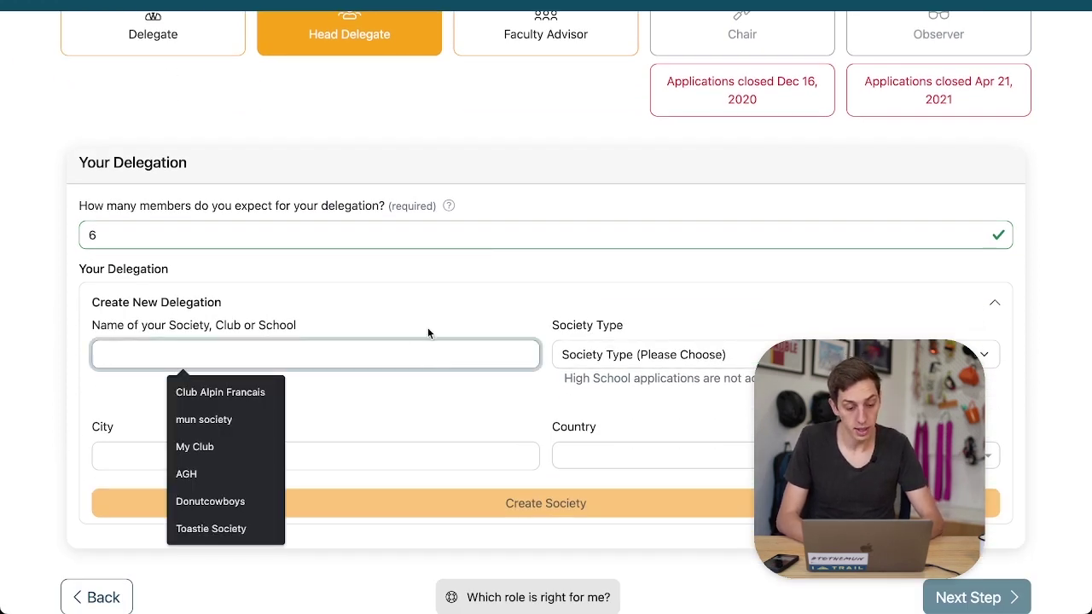
click(260, 393)
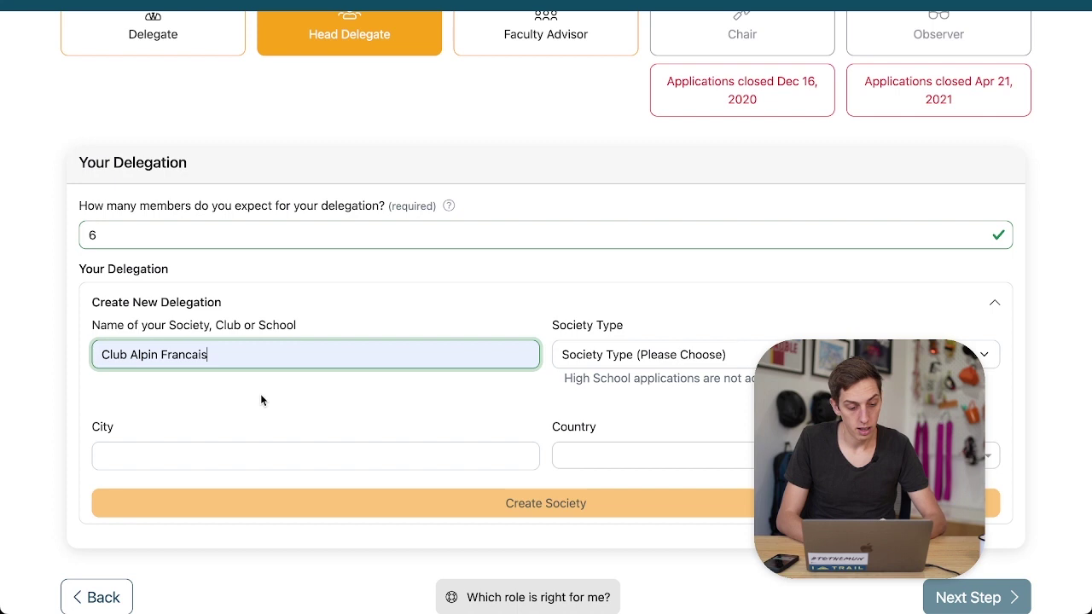
click(716, 354)
click(664, 392)
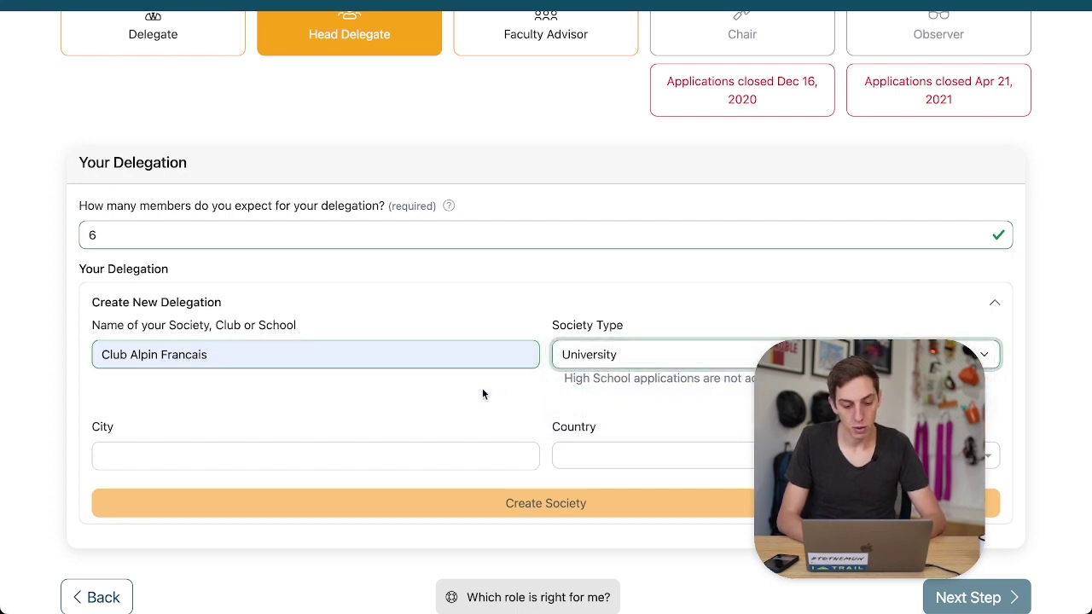
- Set the city to Grenoble and the country to France, then create the delegation
scroll(482, 394, down, 2)
click(391, 383)
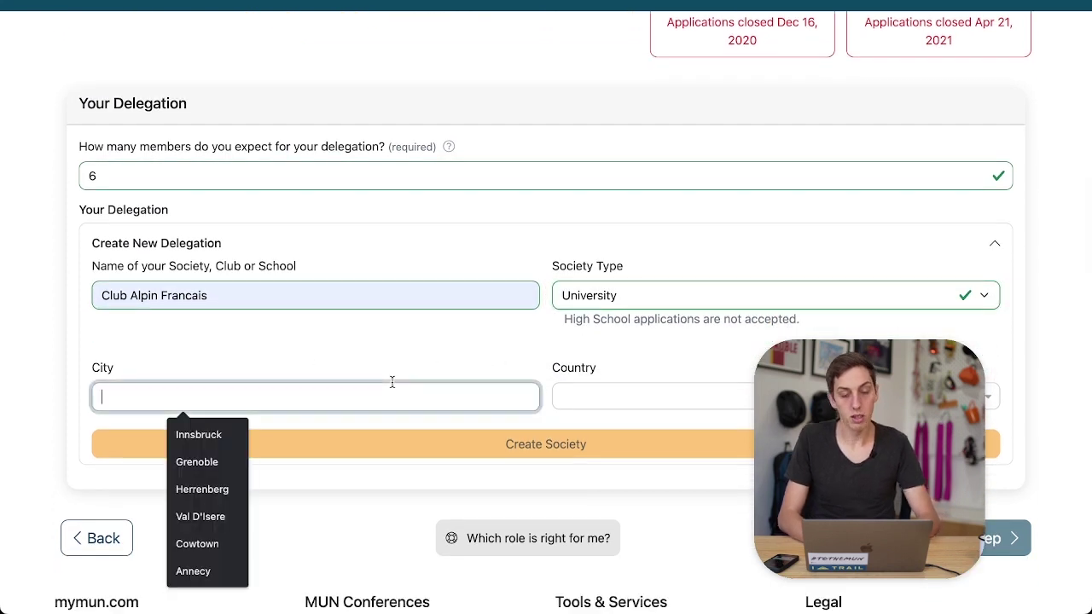
click(207, 459)
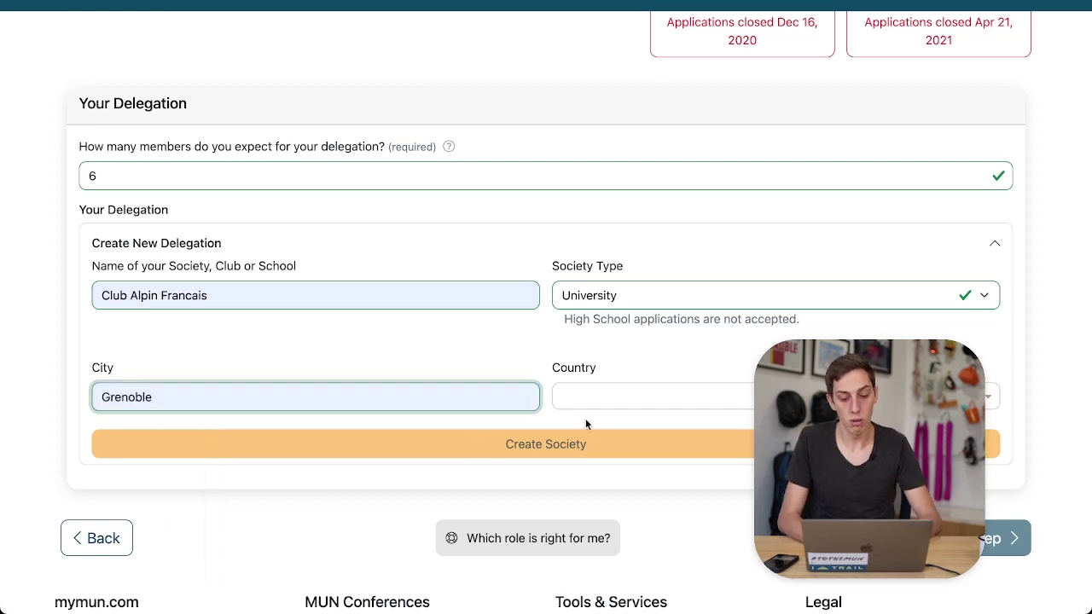
click(622, 396)
text(fran)
click(616, 421)
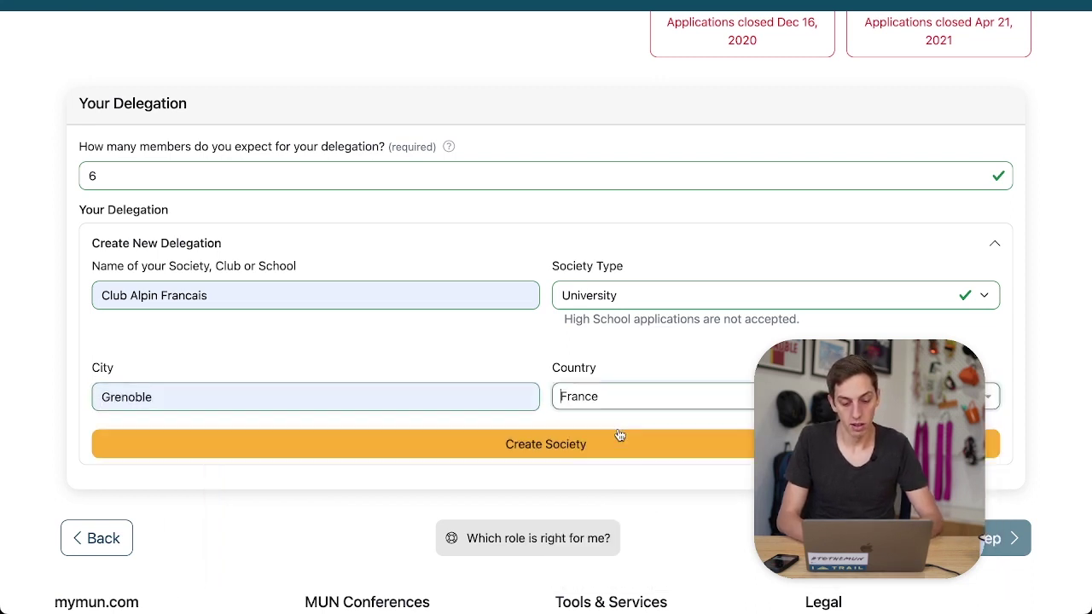
click(644, 443)
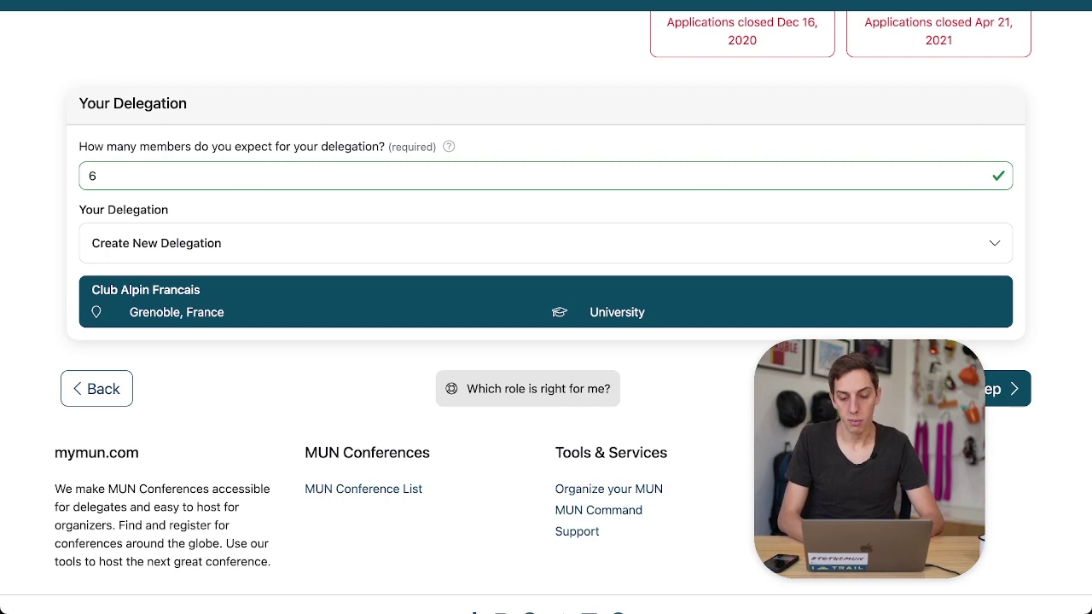
click(972, 389)
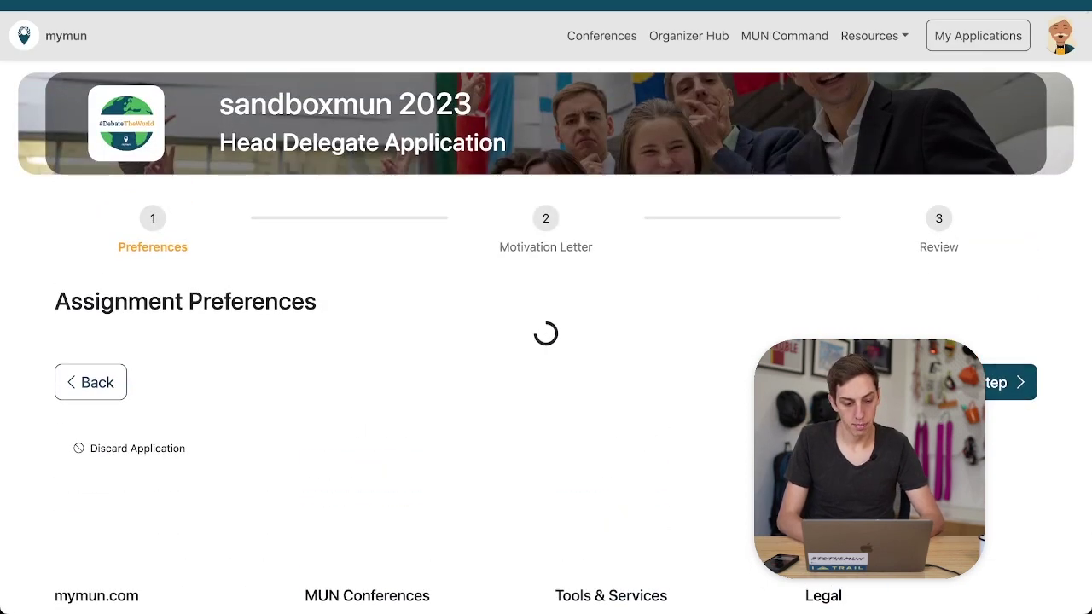
- Scroll through the Assignment Preferences list of available countries and committees
scroll(545, 341, down, 4)
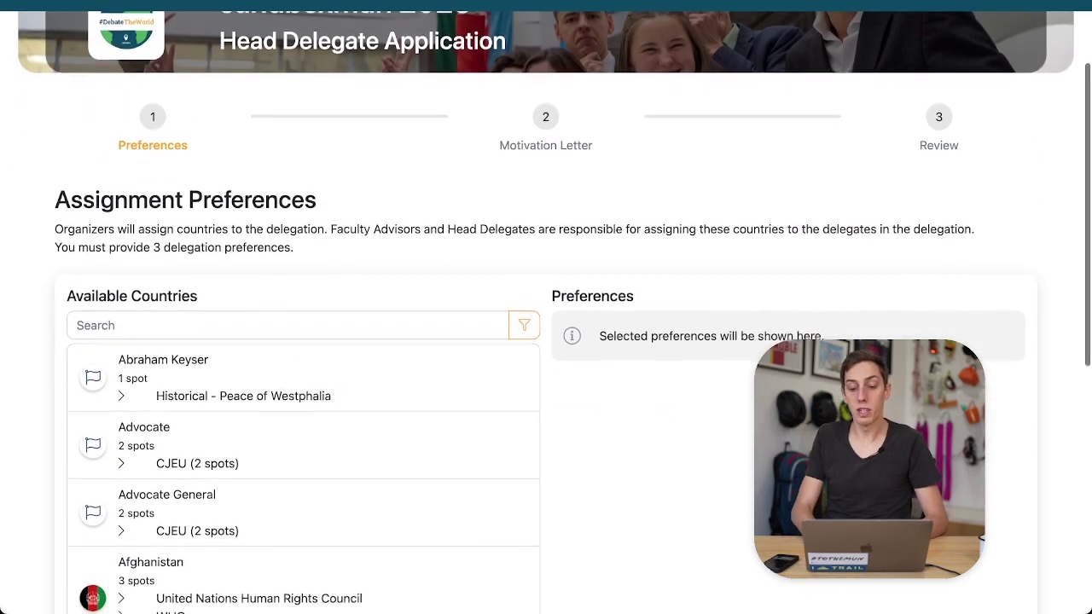
scroll(546, 341, down, 1)
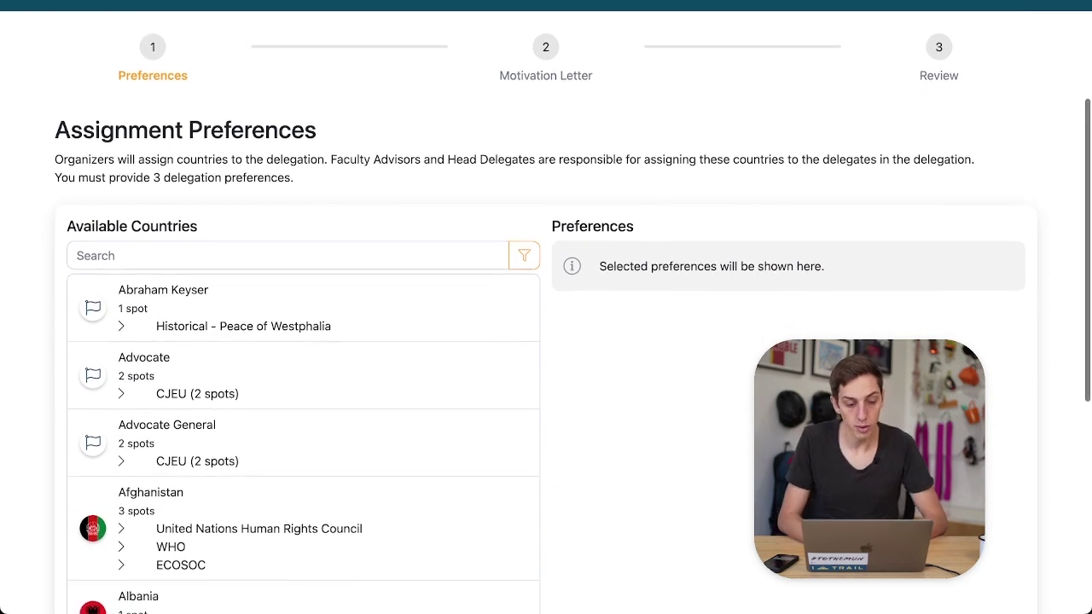
scroll(546, 312, down, 1)
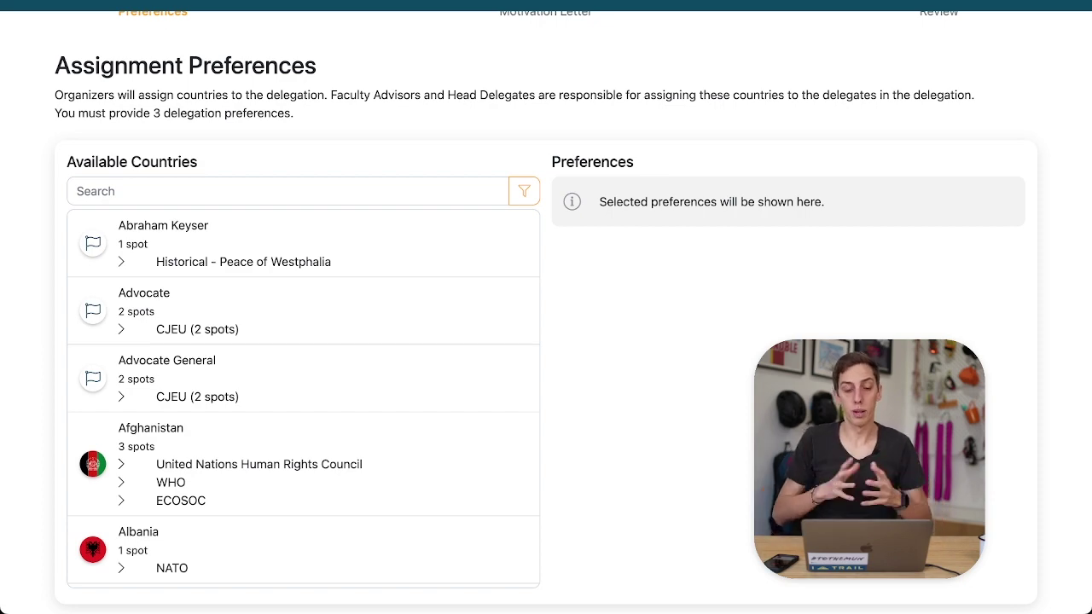
scroll(545, 341, down, 1)
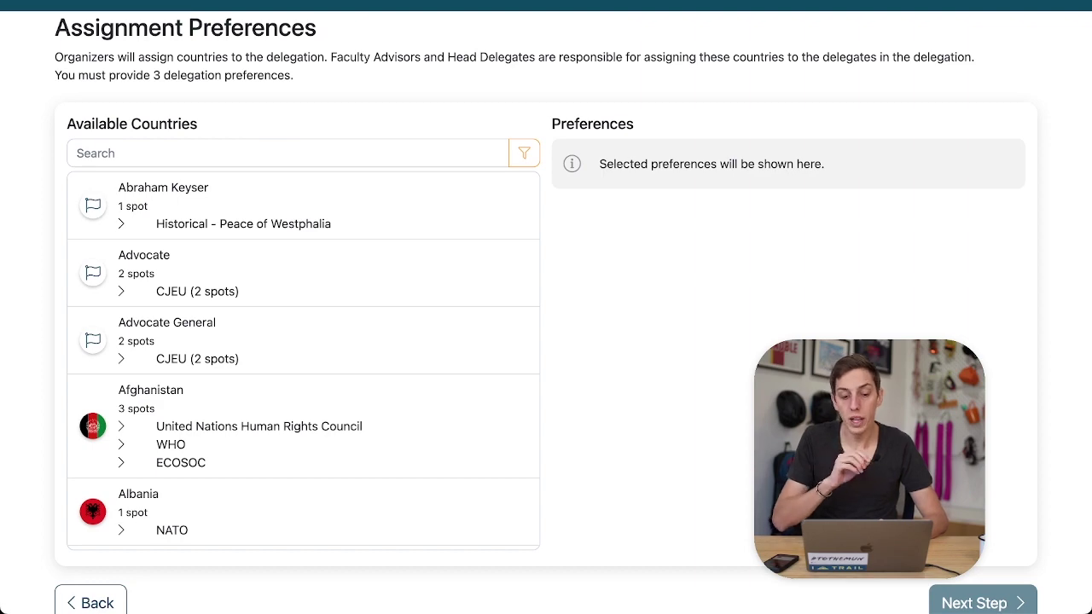
scroll(546, 341, up, 1)
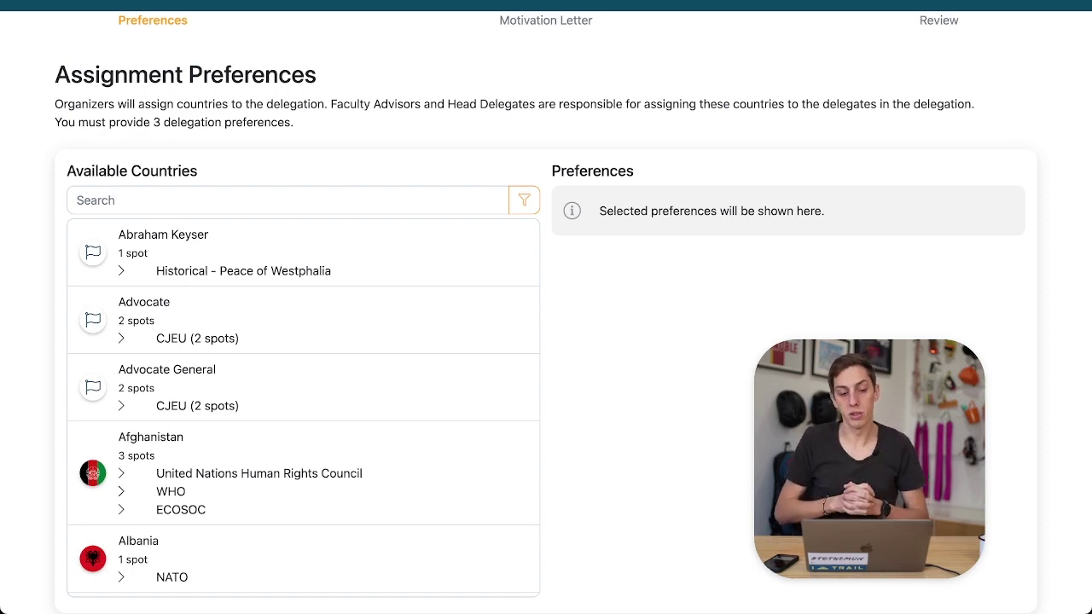
scroll(546, 341, down, 1)
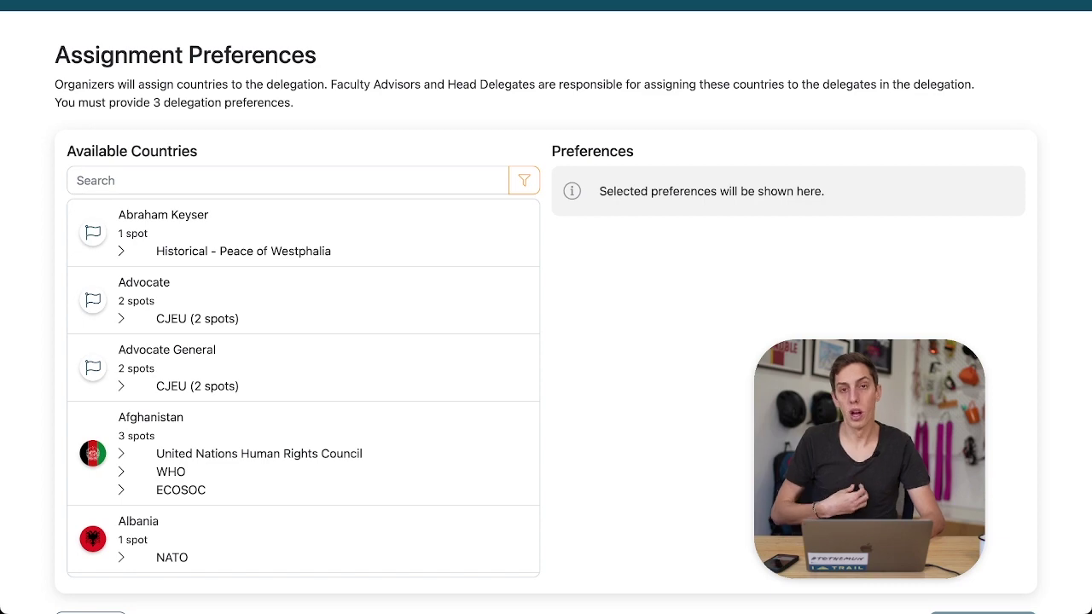
scroll(546, 342, down, 1)
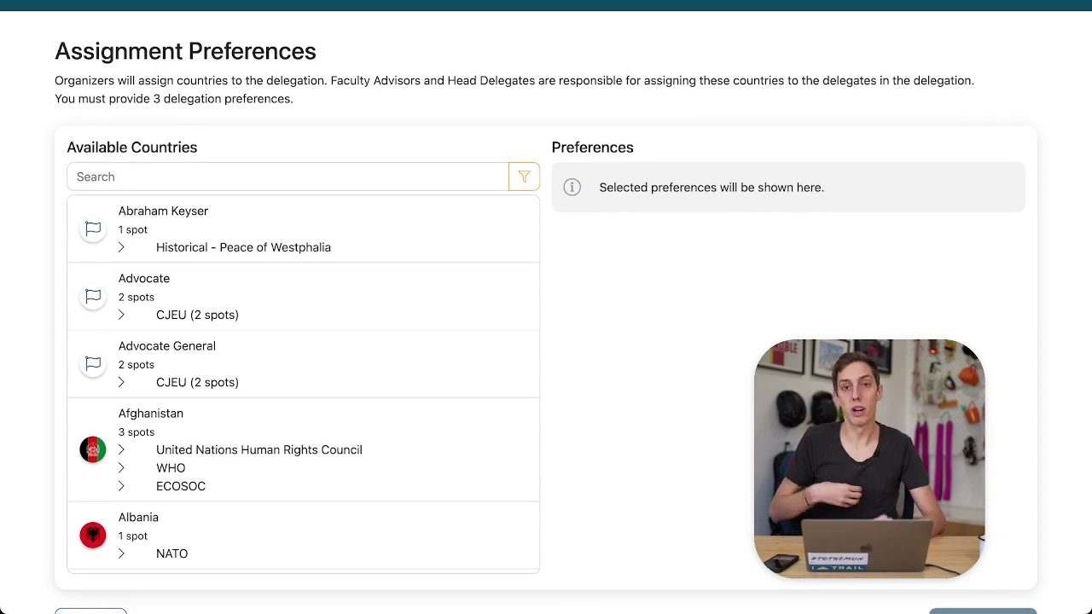
- Add Afghanistan, Algeria and Argentina as the delegation's three country preferences
scroll(545, 341, up, 1)
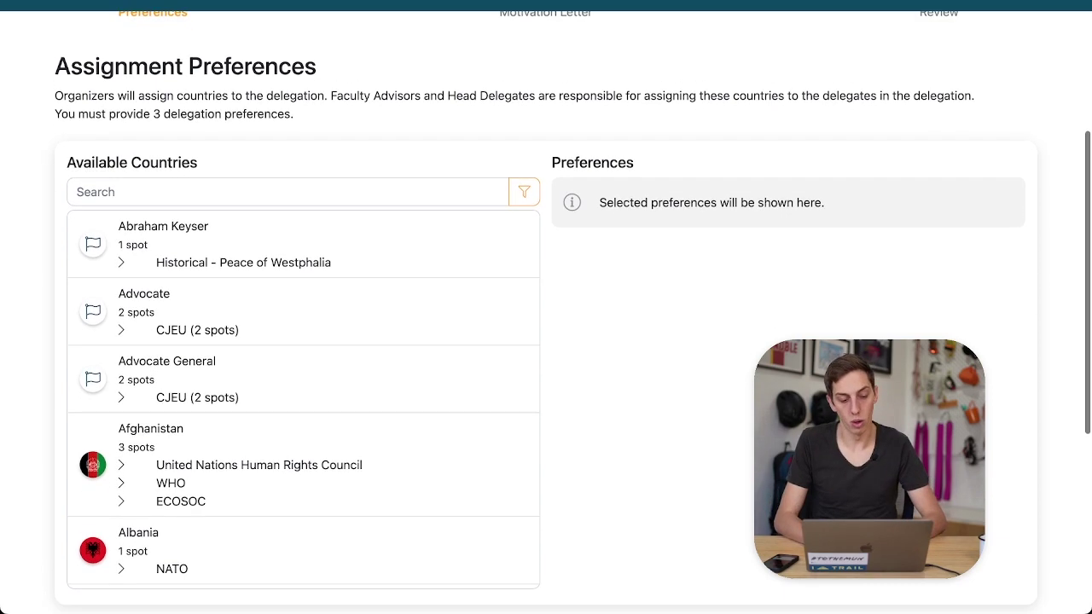
scroll(448, 383, down, 2)
scroll(452, 426, up, 1)
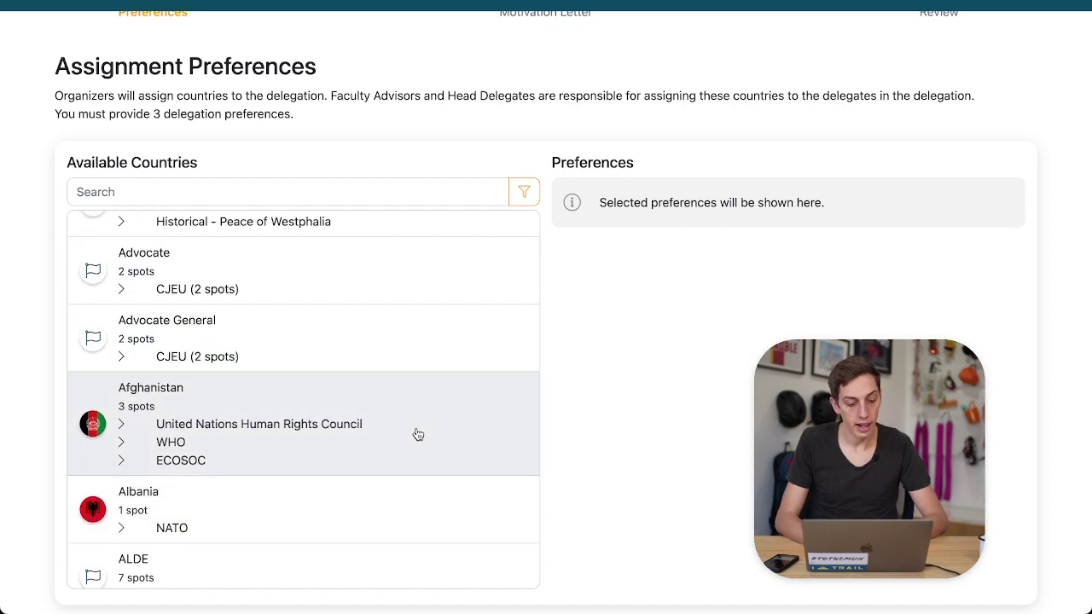
click(417, 434)
scroll(670, 380, down, 1)
scroll(366, 298, down, 3)
click(356, 333)
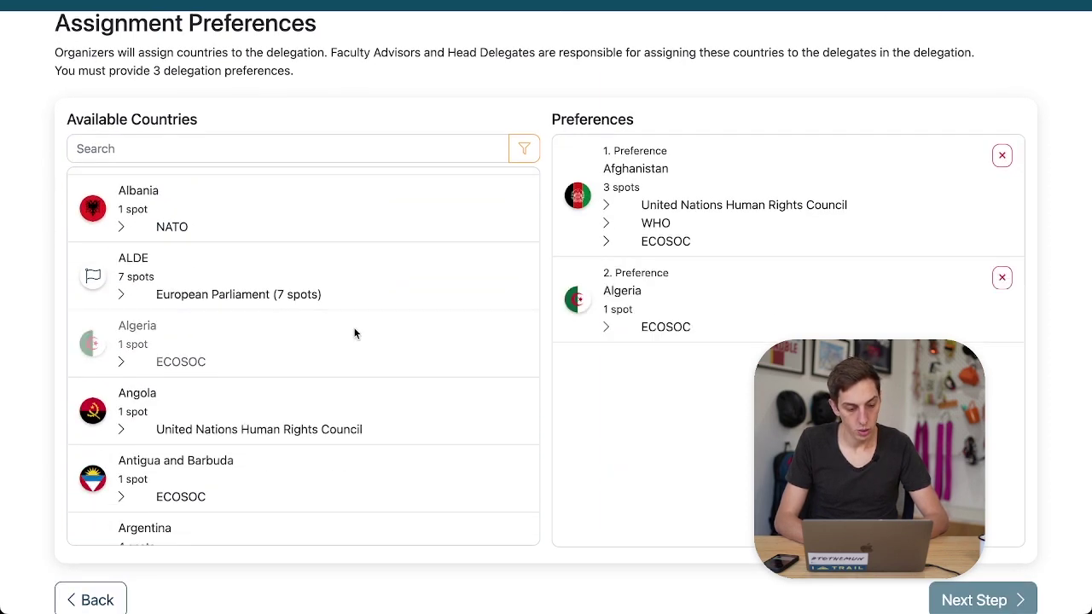
scroll(439, 346, down, 3)
click(345, 421)
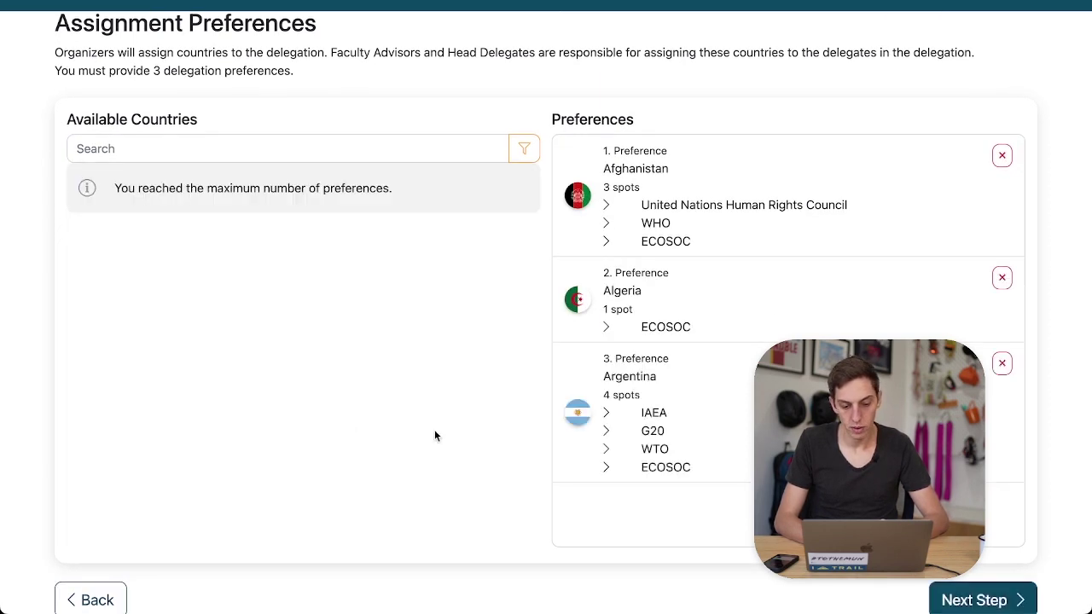
scroll(434, 430, up, 1)
scroll(437, 401, down, 3)
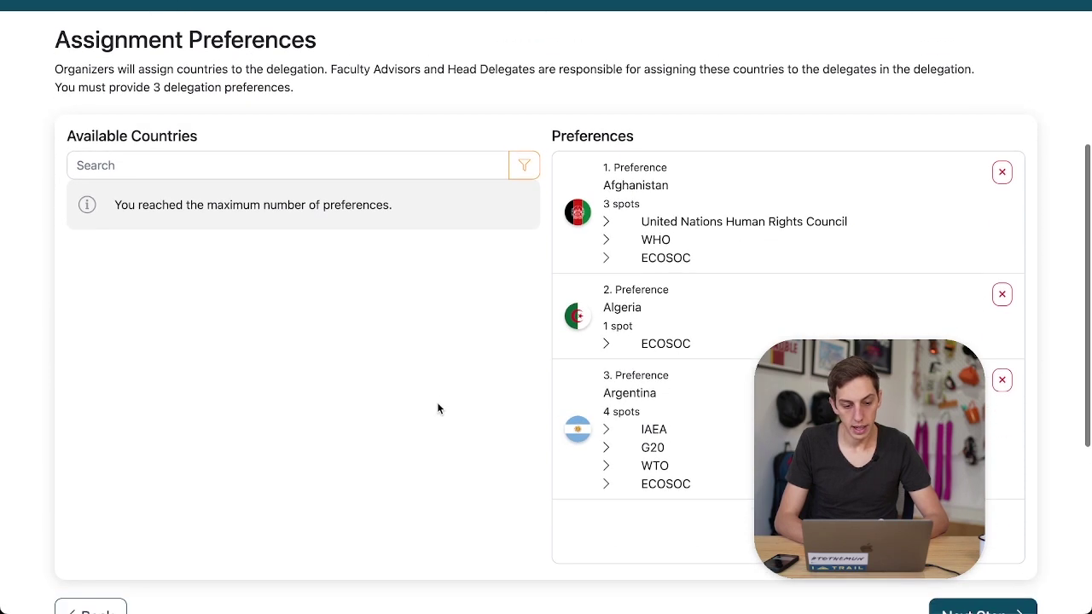
scroll(436, 409, up, 2)
scroll(437, 408, down, 1)
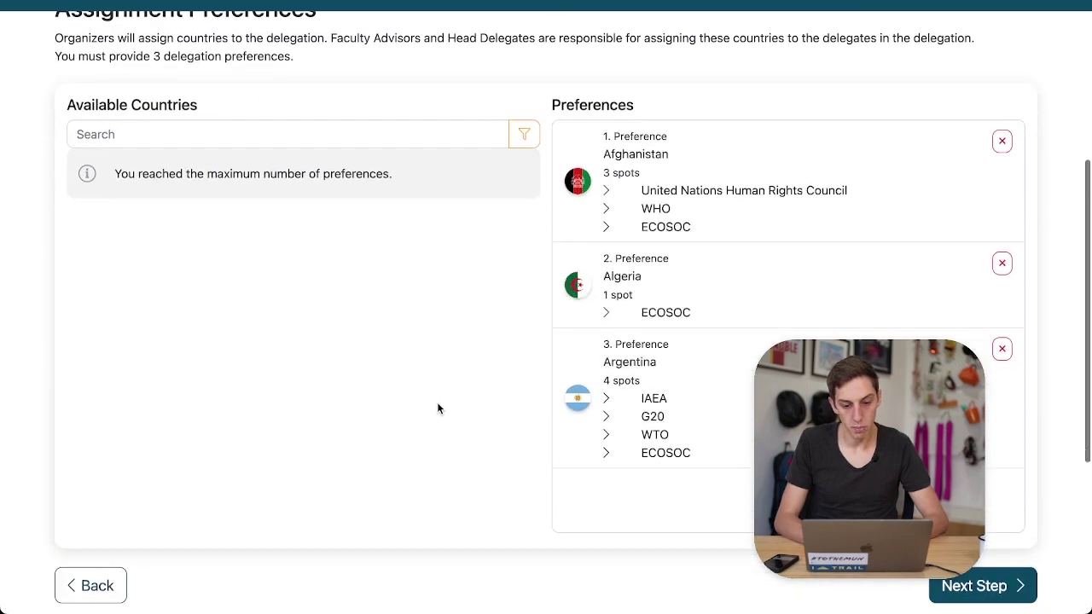
- Fill the motivation letter with repeated placeholder text to pass the 140-character minimum
click(946, 595)
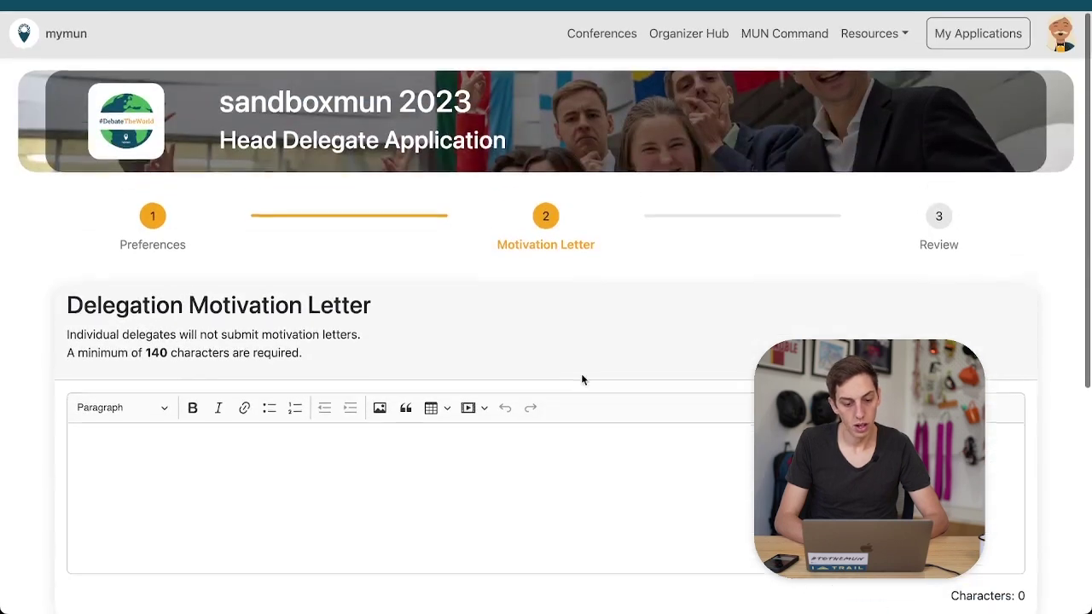
scroll(563, 366, down, 1)
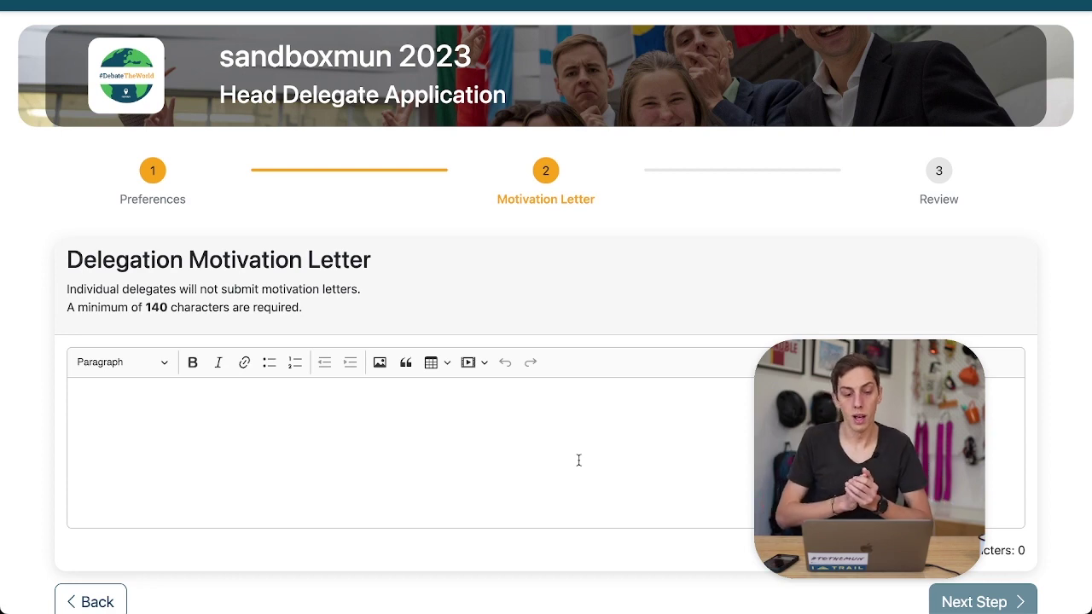
click(578, 460)
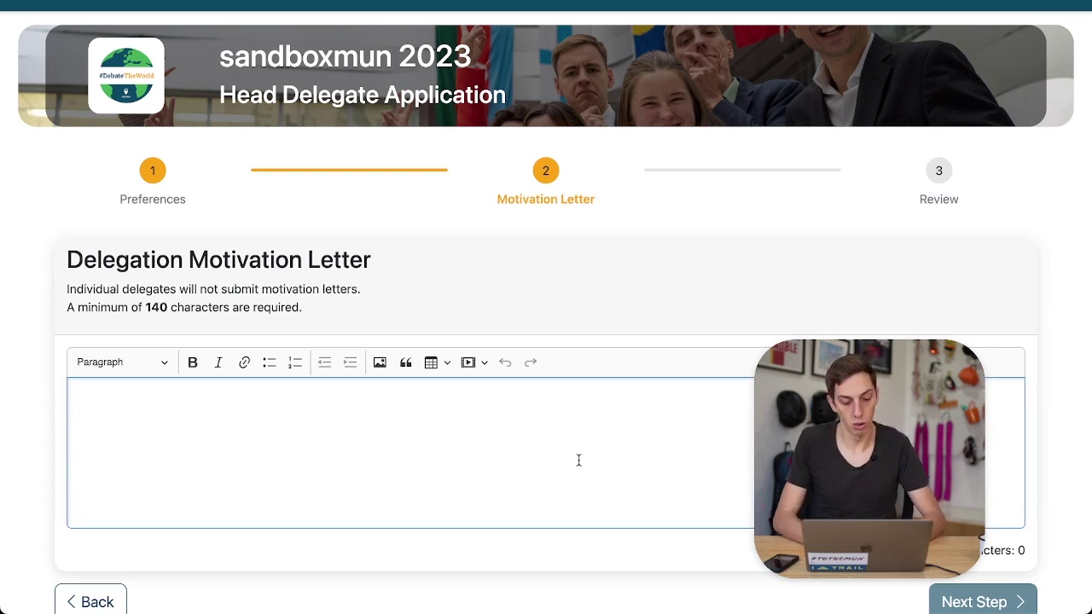
text(hahahsfasdf alsjf löasdjfölaskjf ö)
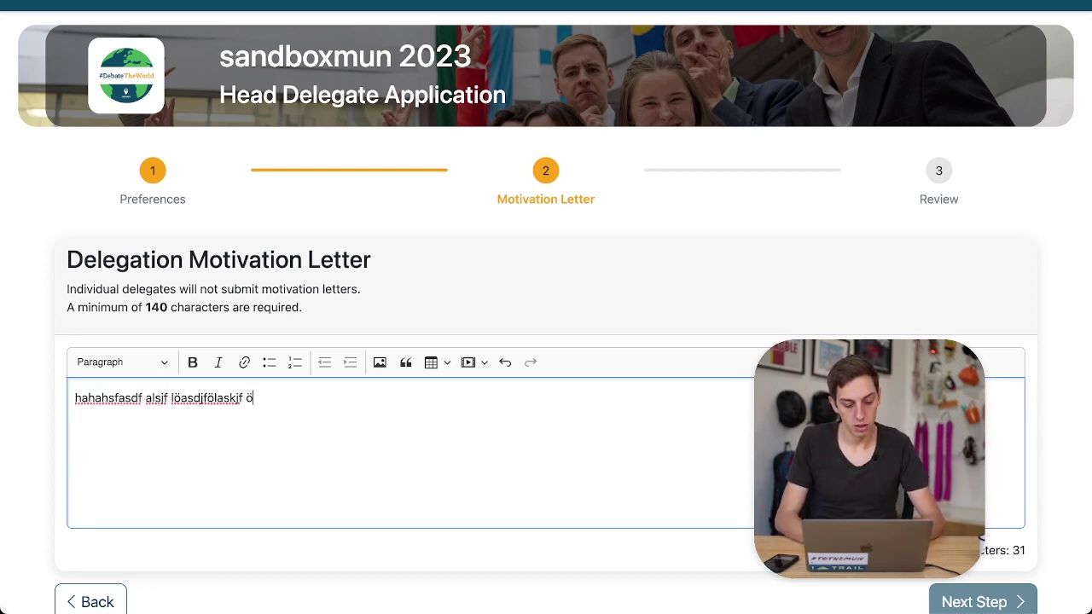
key(ctrl+a)
key(Right)
key(ctrl+v)
key(ctrl+v)
key(ctrl+v)
key(ctrl+v)
key(ctrl+v)
key(ctrl+v)
key(ctrl+v)
key(ctrl+v)
key(ctrl+v)
key(ctrl+v)
key(ctrl+v)
key(ctrl+v)
key(ctrl+v)
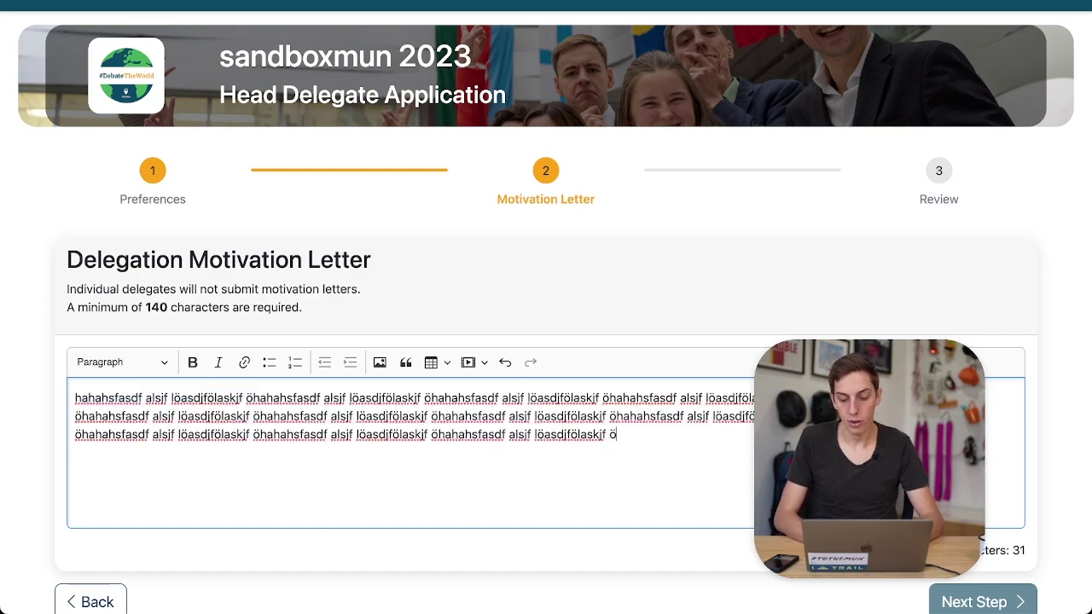
scroll(545, 383, down, 2)
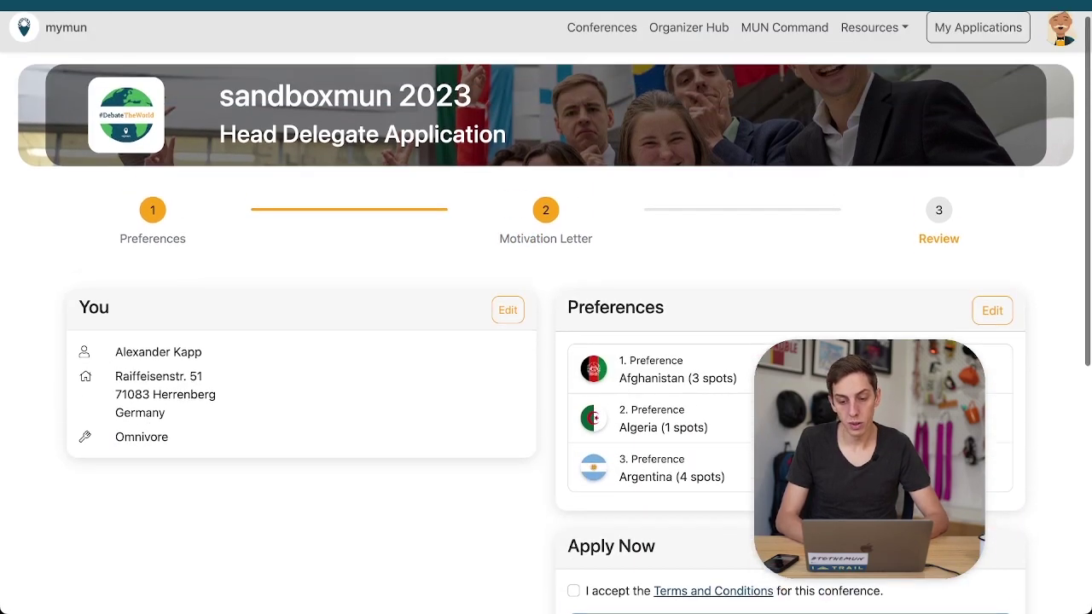
- Accept 'I accept the Terms and Conditions' and submit the sandboxmun 2023 Head Delegate application
scroll(809, 317, down, 4)
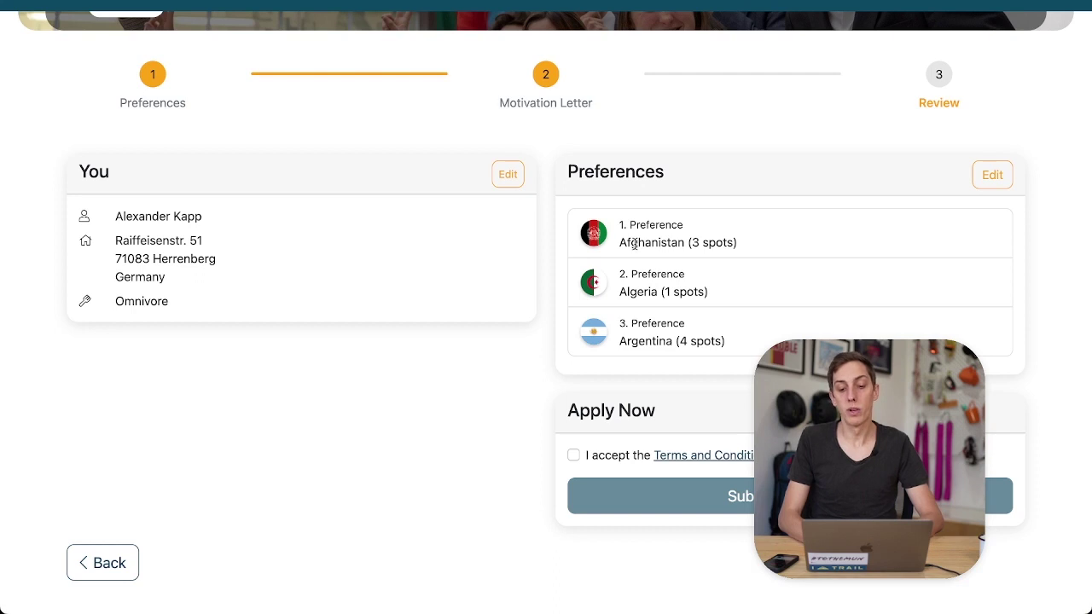
drag(625, 242, 682, 243)
click(653, 266)
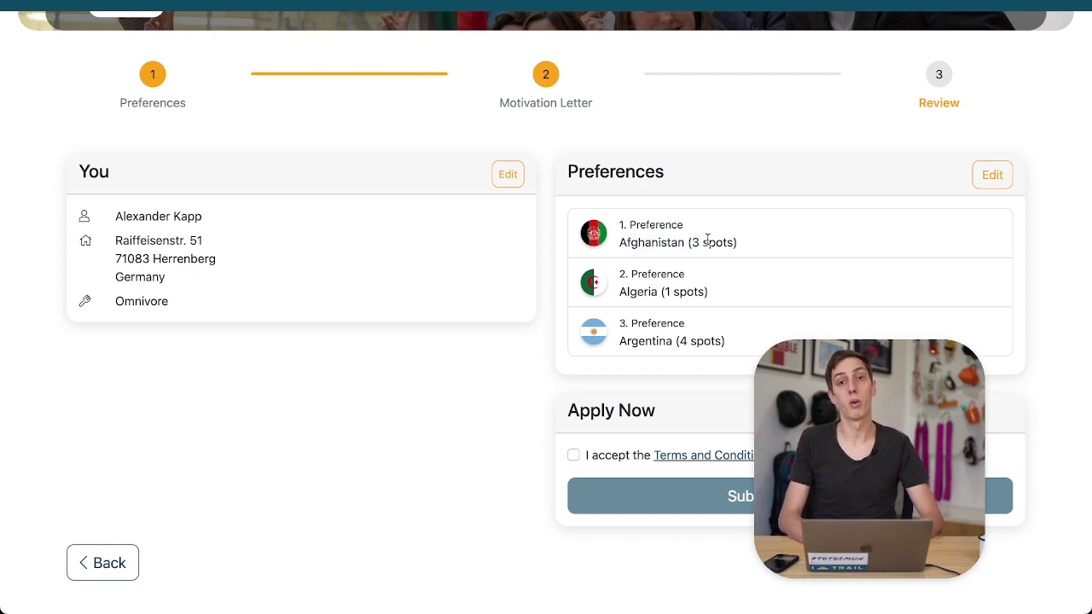
scroll(648, 297, down, 2)
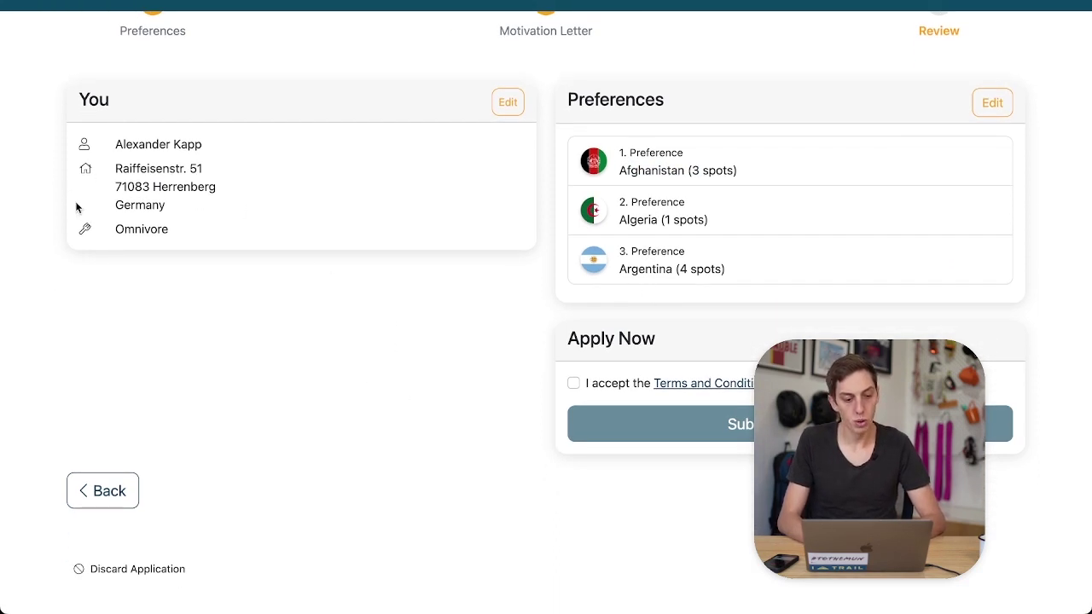
scroll(477, 429, up, 1)
click(573, 398)
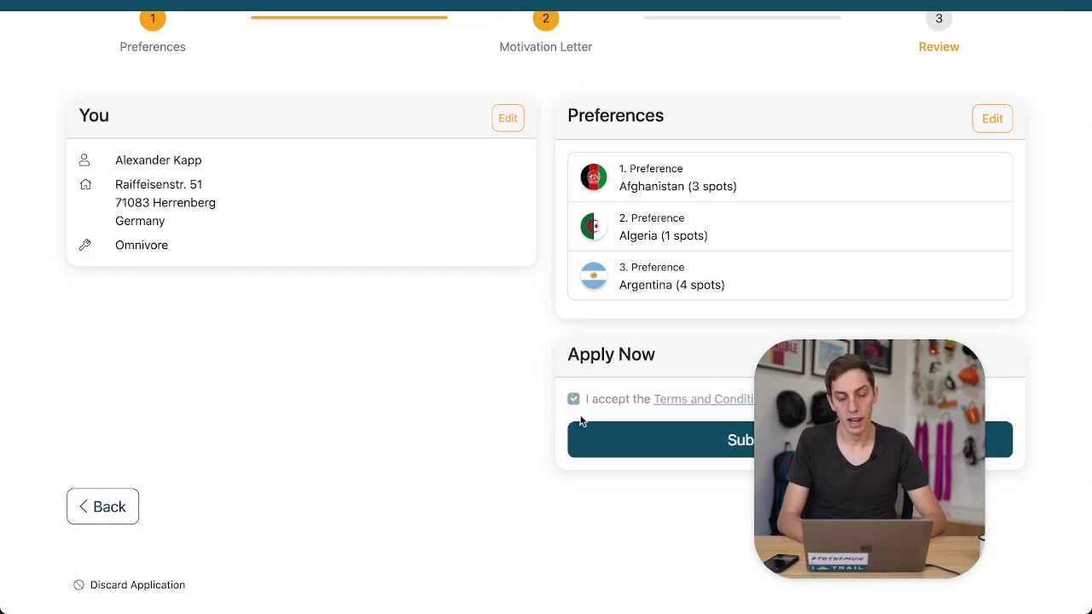
click(636, 445)
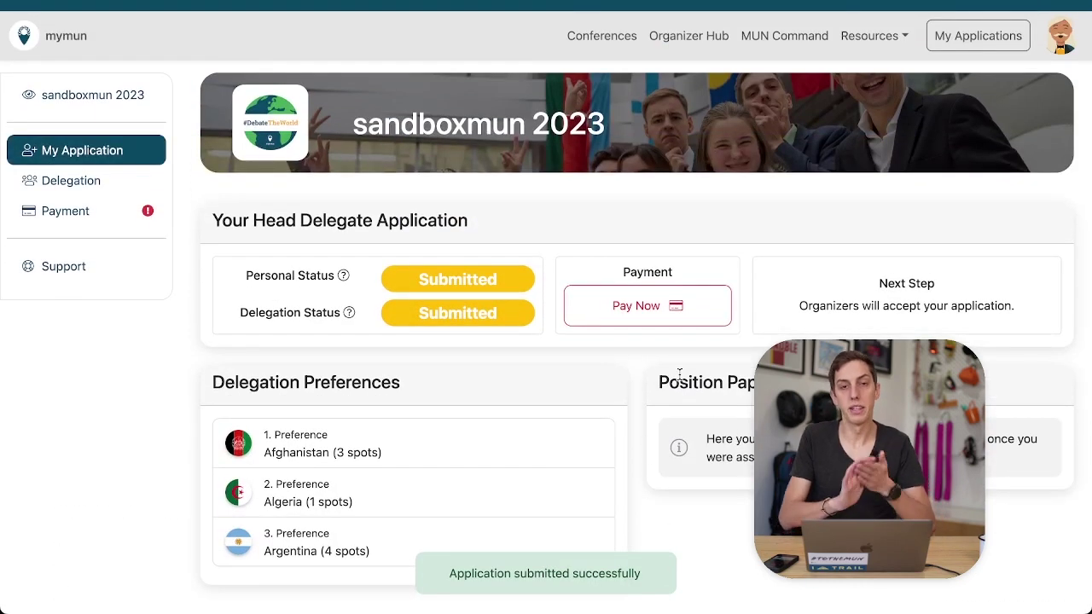
- Review Club Alpin Francais's delegation details and its head delegate awaiting organizer acceptance
scroll(678, 375, down, 3)
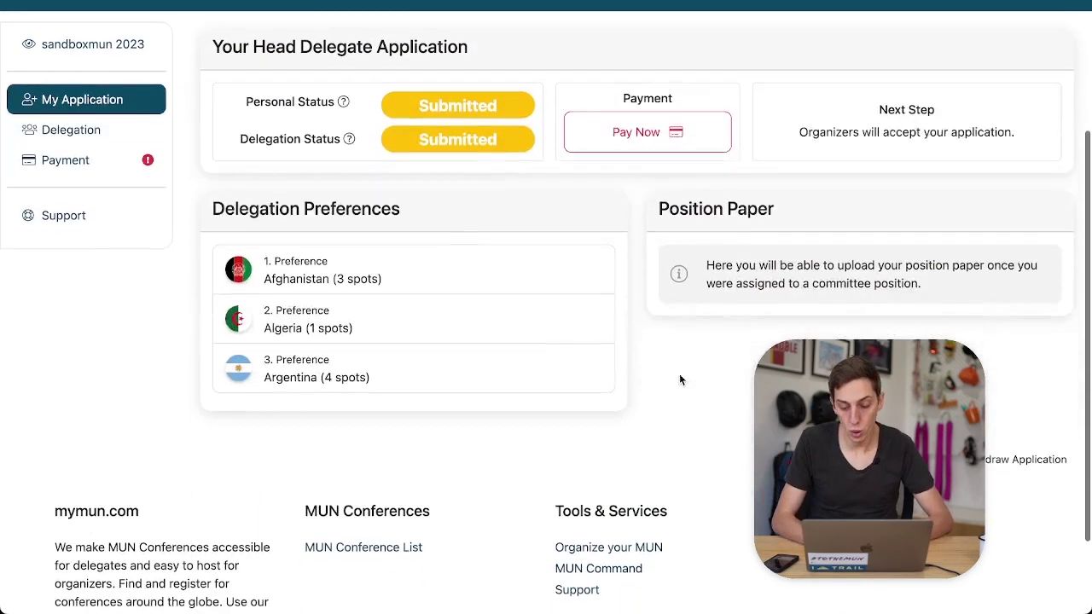
scroll(680, 379, up, 3)
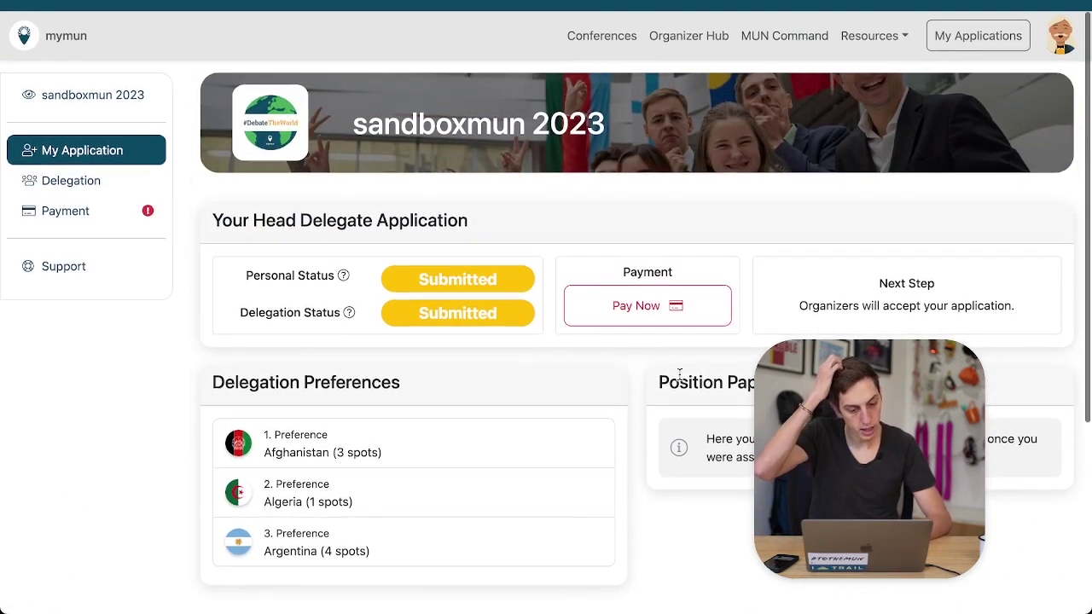
scroll(550, 335, down, 1)
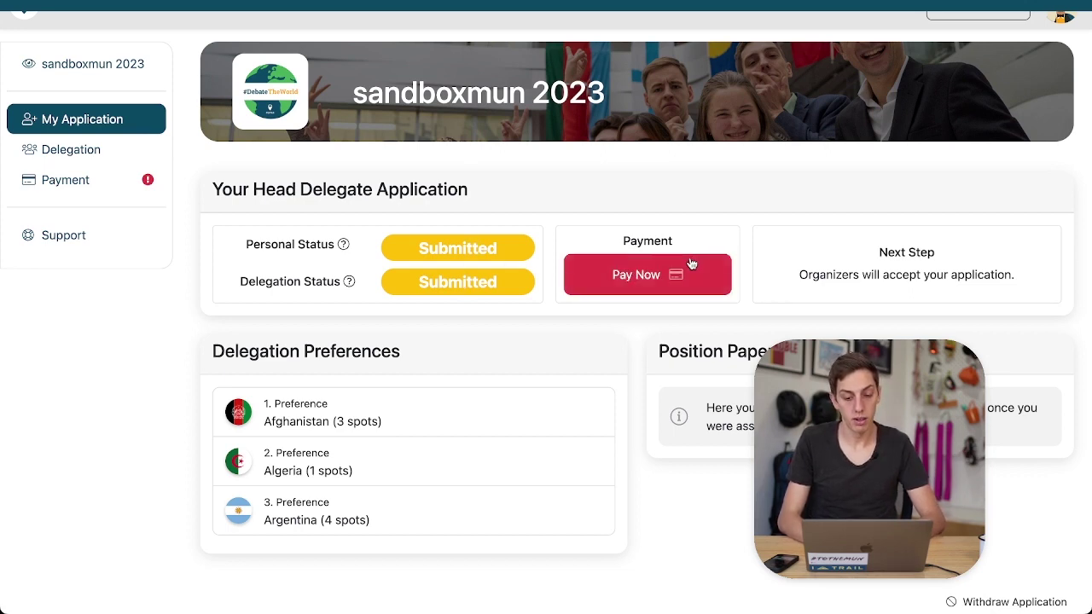
click(71, 150)
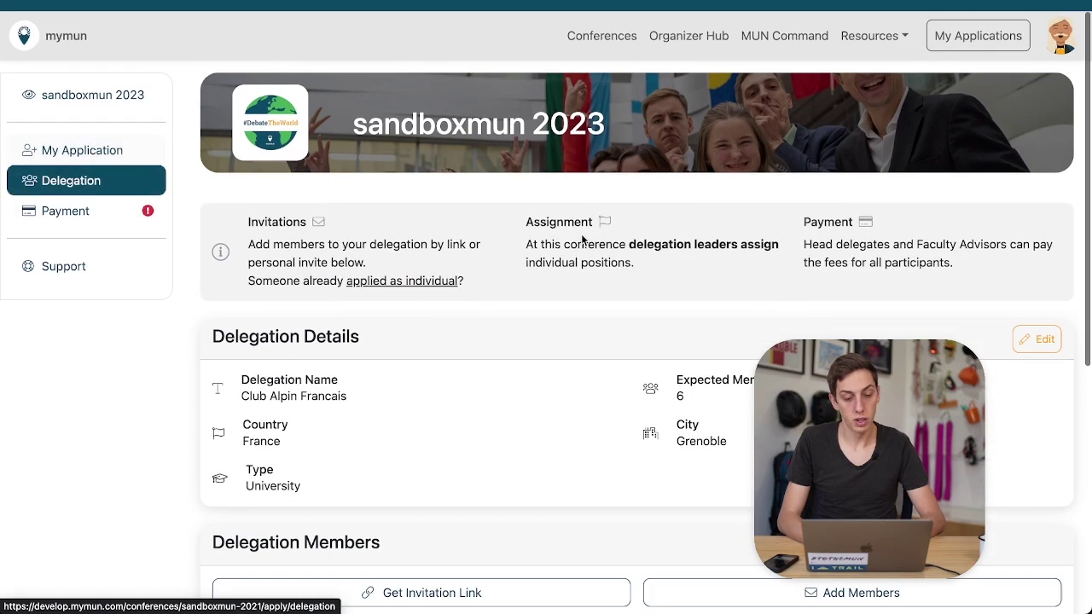
scroll(581, 237, down, 5)
scroll(582, 239, up, 1)
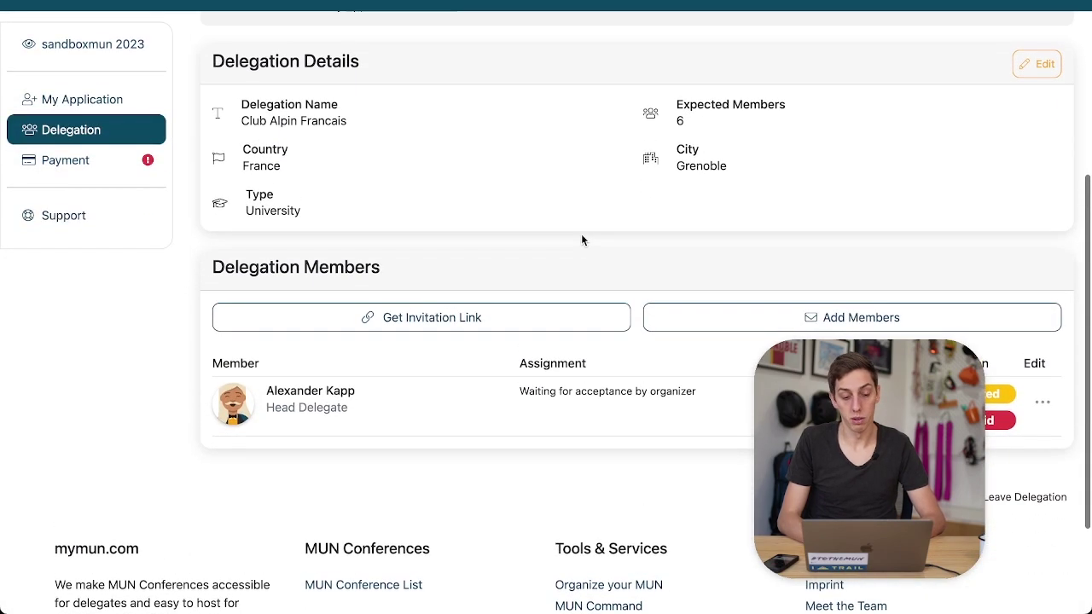
scroll(581, 239, up, 6)
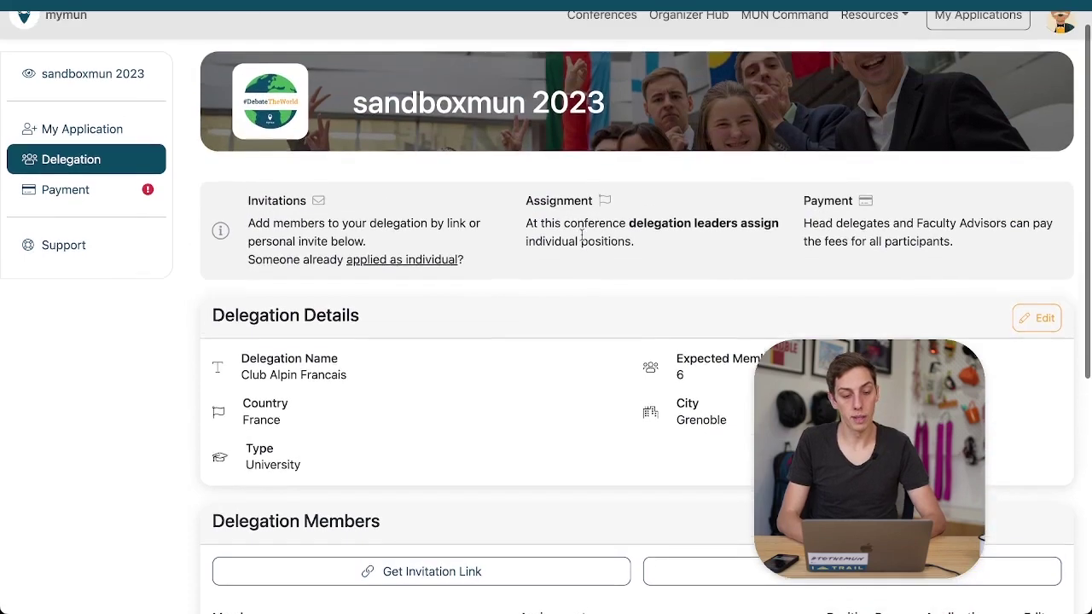
scroll(581, 239, down, 10)
- Check the unpaid participation, delegation and delegate tickets, then return to the sandboxmun 2023 overview
click(49, 162)
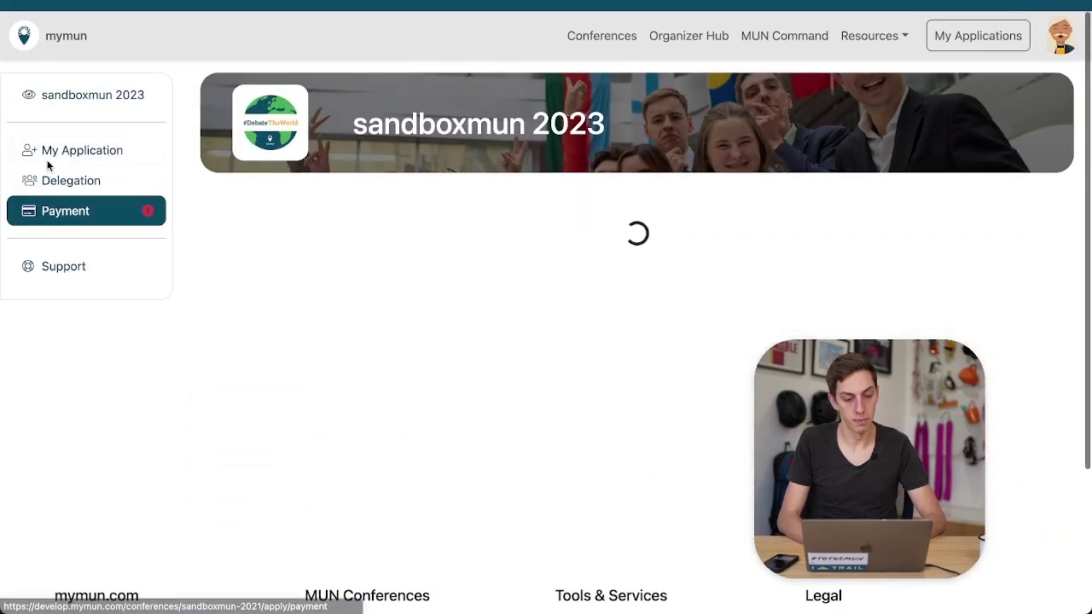
scroll(574, 174, down, 1)
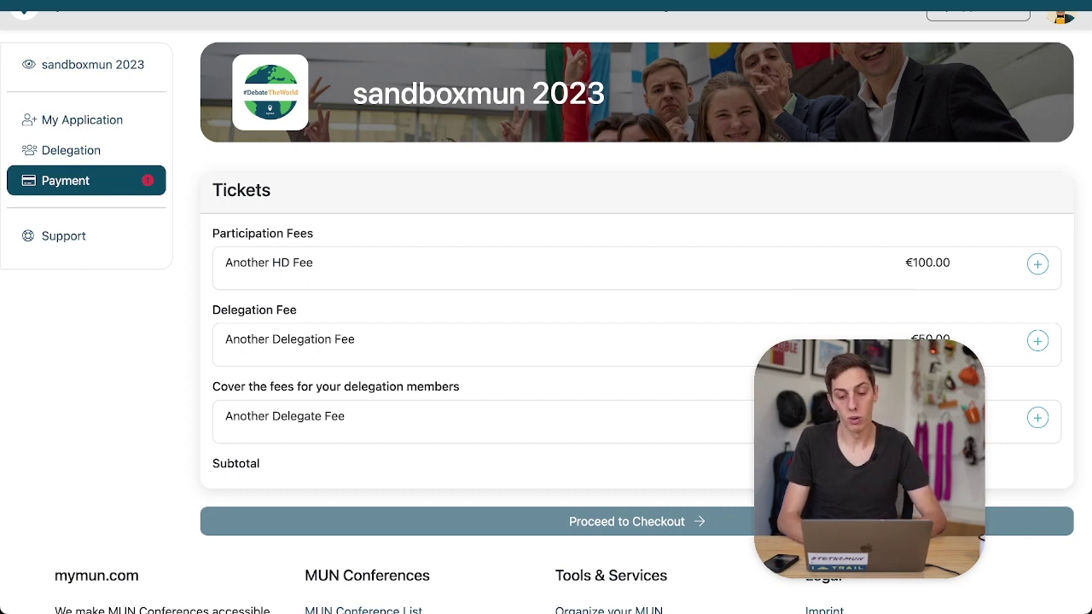
scroll(182, 214, down, 1)
scroll(182, 214, up, 2)
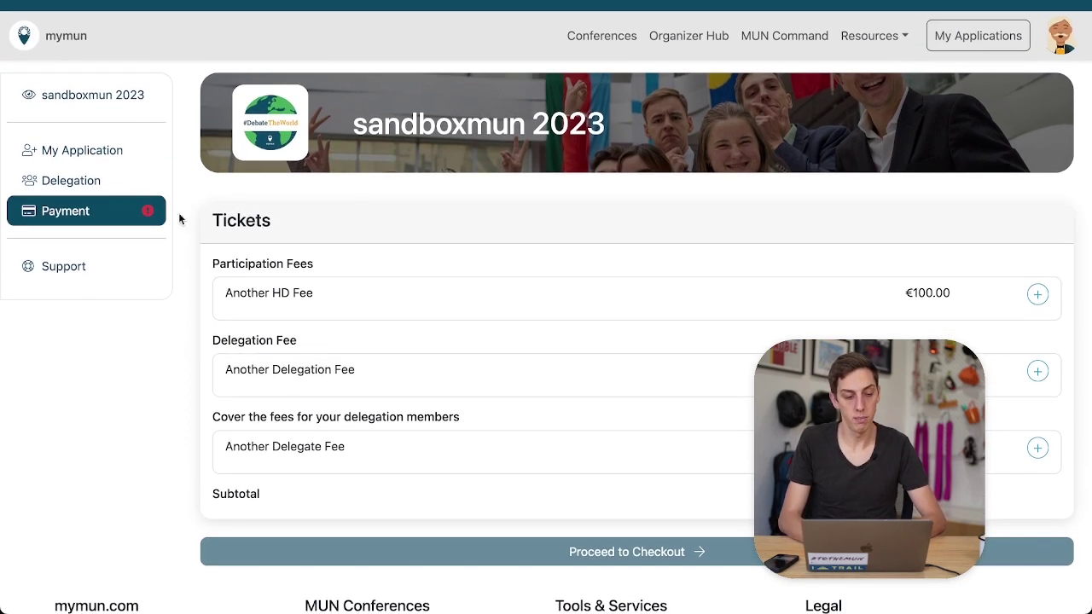
click(102, 153)
click(104, 98)
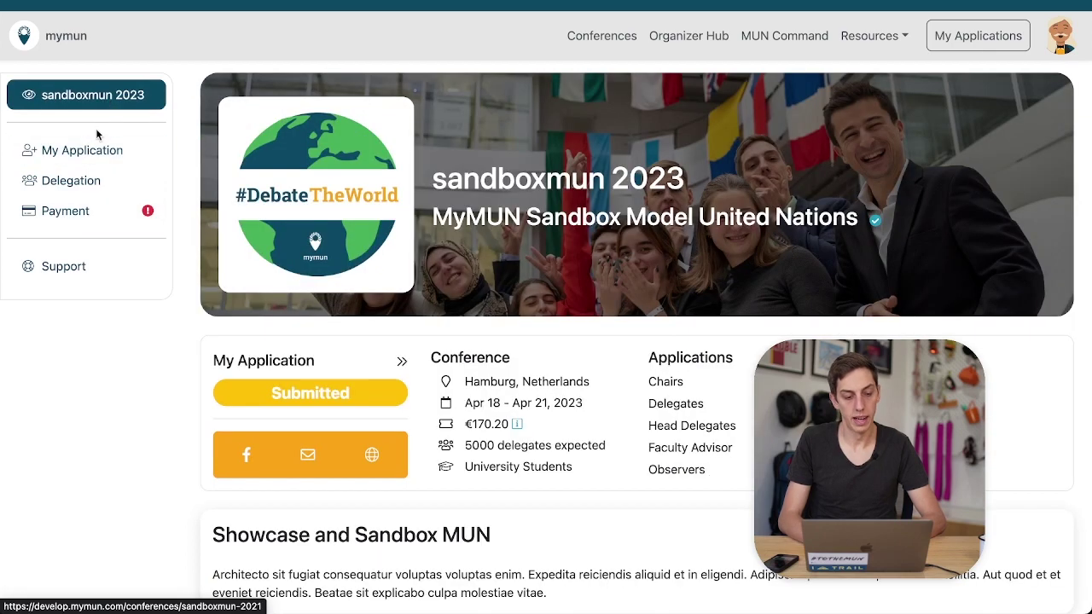